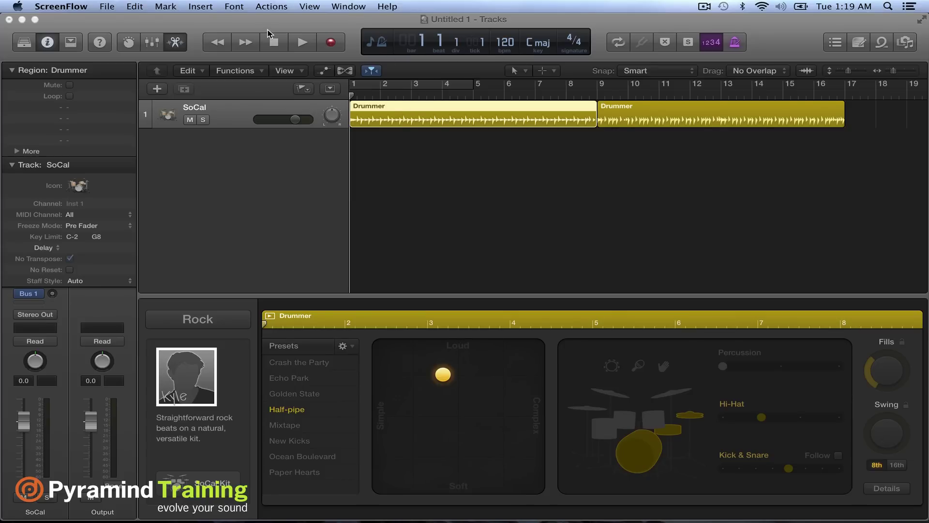
Play the opening bars of the SoCal drum track, stop playback and return the playhead to the start.
{"action": "left_click", "coordinate": [273, 43]}
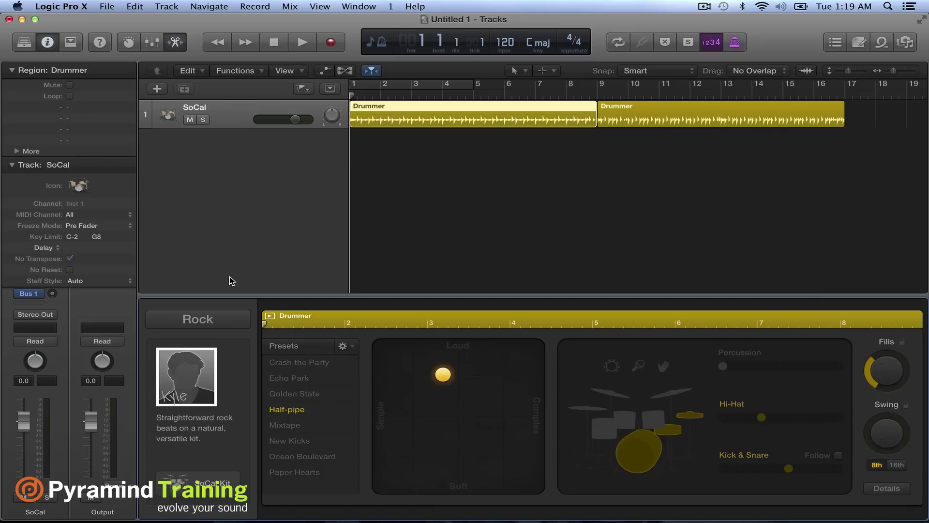
{"action": "left_click", "coordinate": [301, 45]}
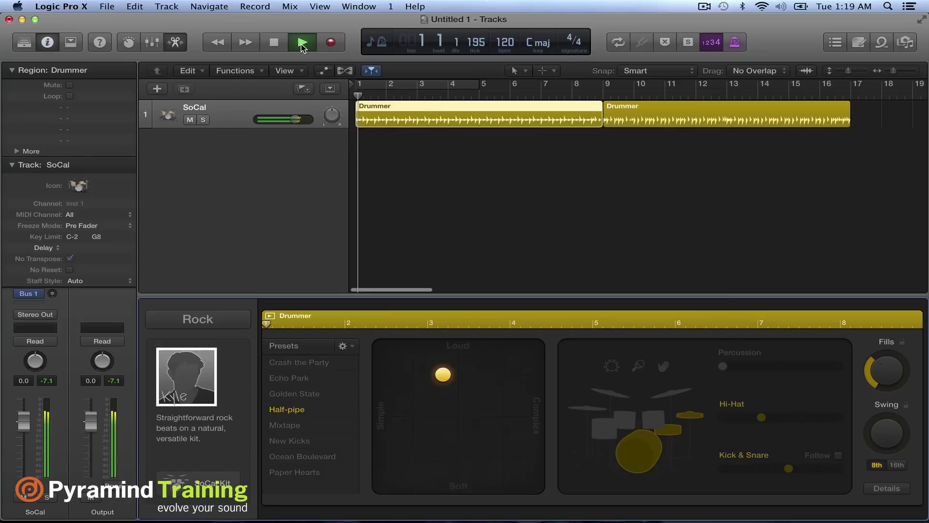
{"action": "left_click", "coordinate": [276, 43]}
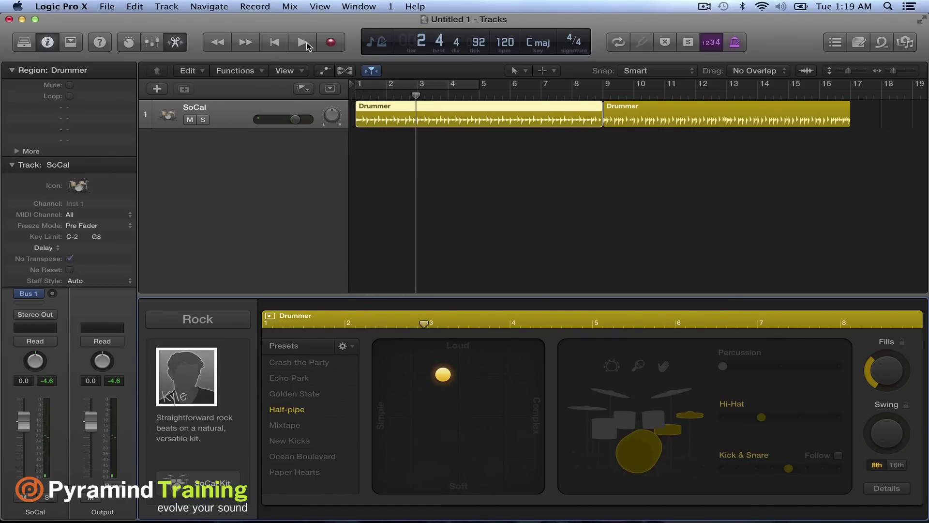
{"action": "left_click", "coordinate": [274, 42]}
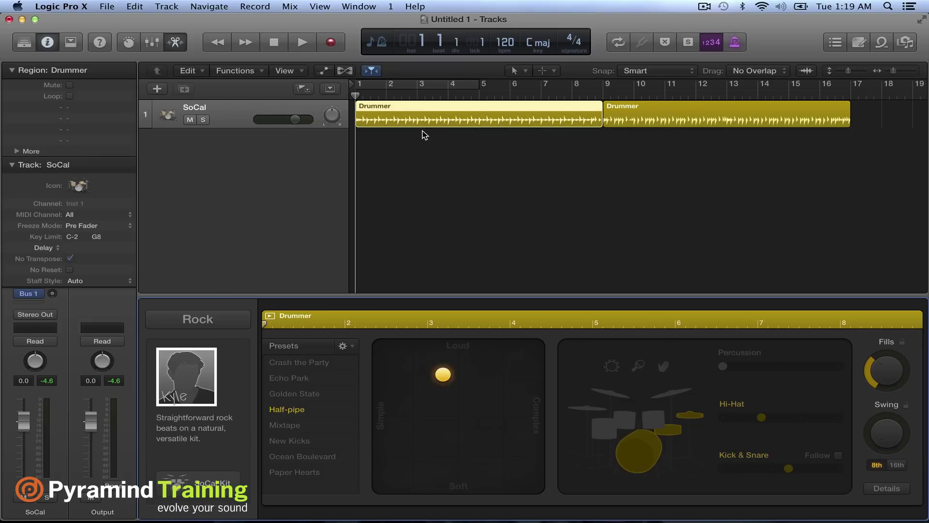
Set the project's time signature to 11/16.
{"action": "double_click", "coordinate": [571, 41]}
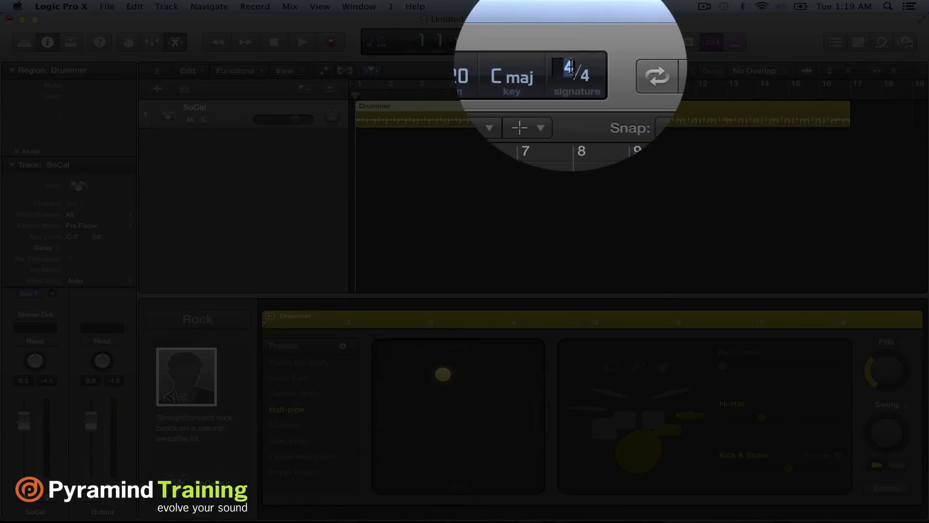
{"action": "type", "text": "11"}
{"action": "left_click", "coordinate": [580, 75]}
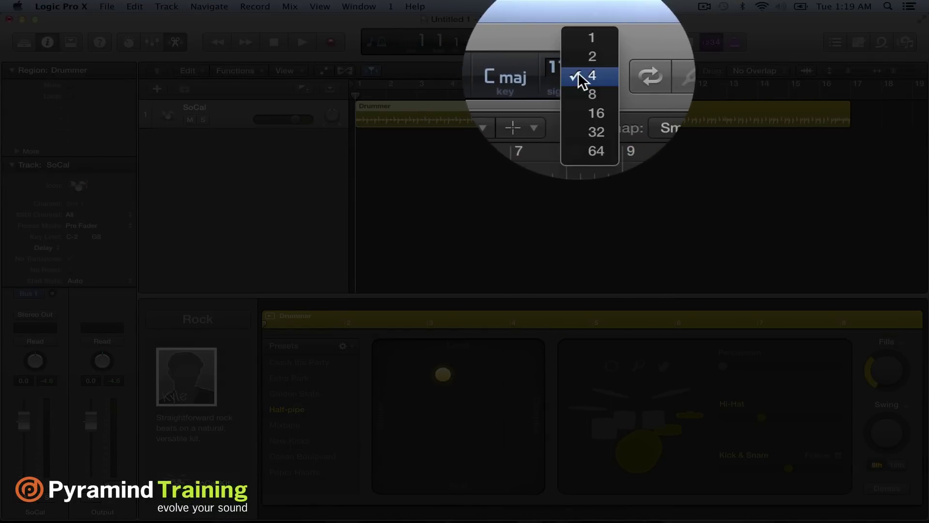
{"action": "left_click", "coordinate": [596, 112]}
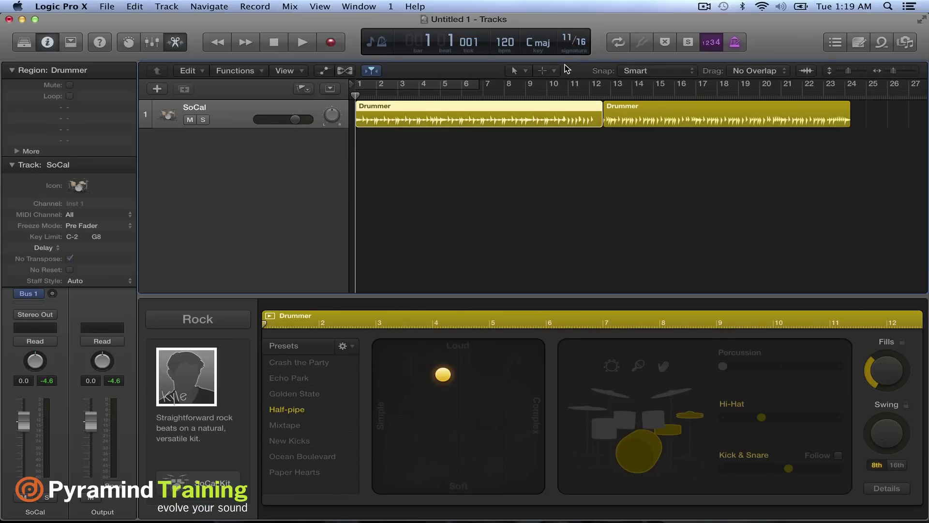
Play the drum track in 11/16, return the playhead to the start and revert the time signature to 4/4.
{"action": "left_click", "coordinate": [301, 44]}
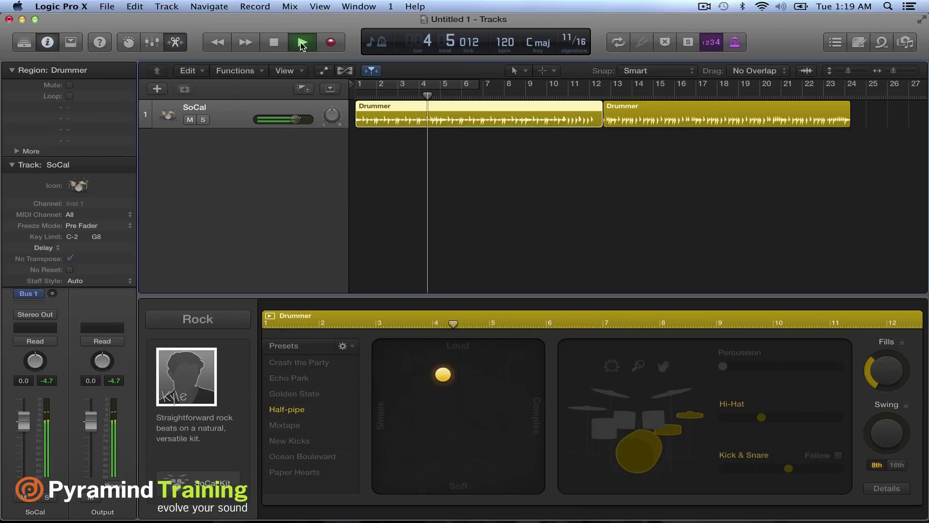
{"action": "left_click", "coordinate": [274, 43]}
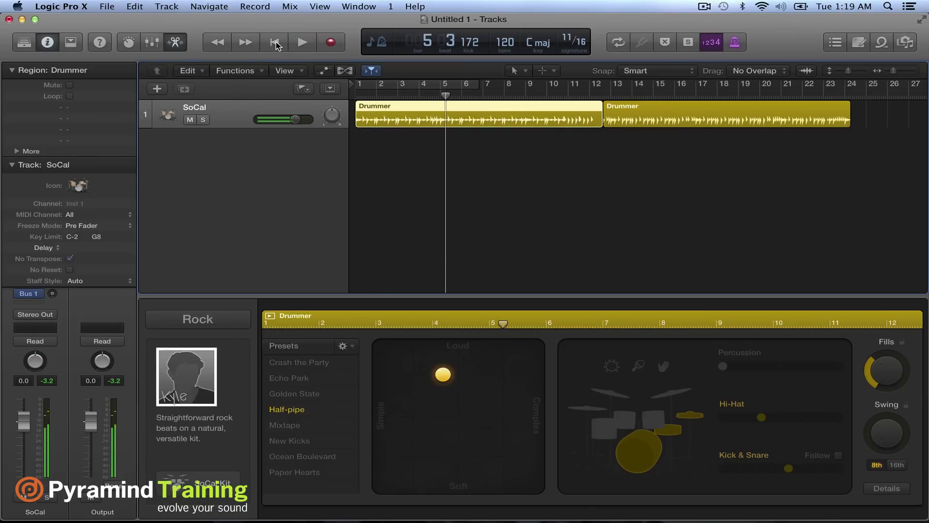
{"action": "left_click", "coordinate": [276, 44]}
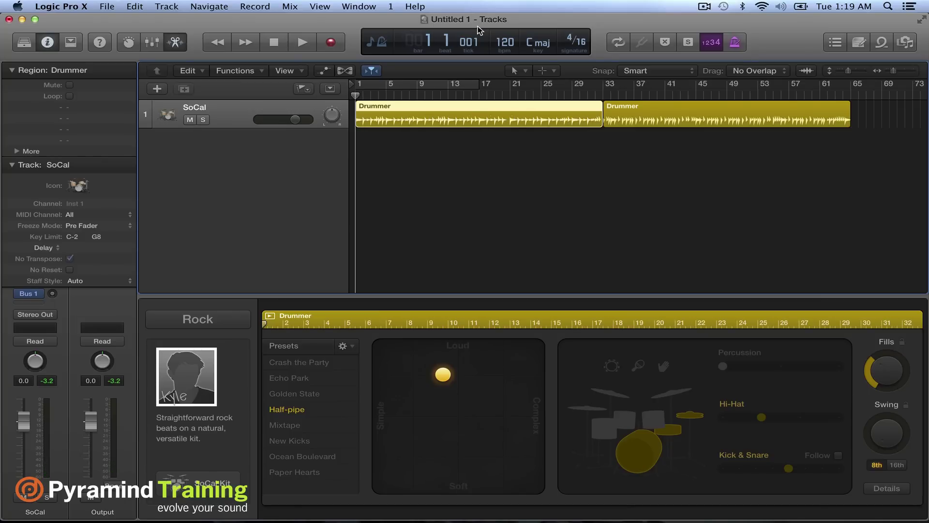
{"action": "key", "text": "super+z"}
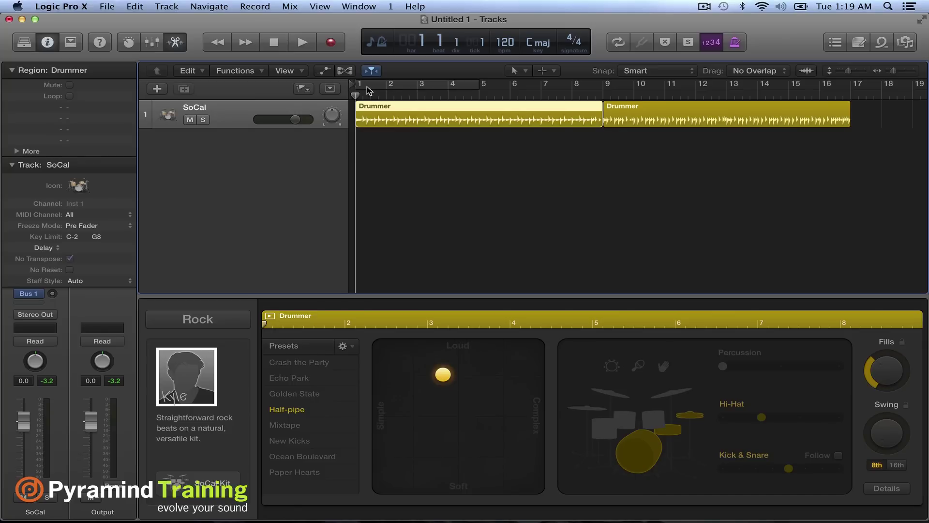
Set an eight-bar cycle range from bar 1 over the first Drummer region and leave cycle mode on.
{"action": "left_click_drag", "start_coordinate": [359, 86], "coordinate": [597, 92]}
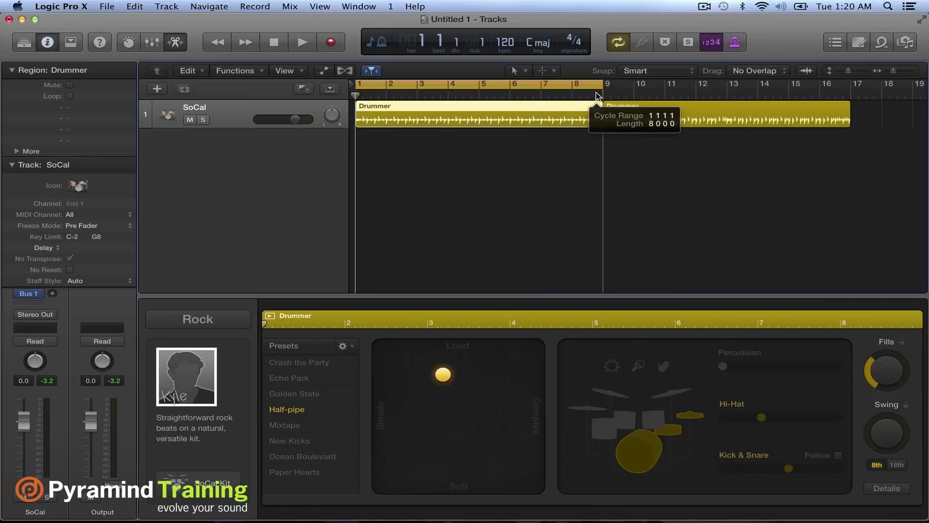
{"action": "left_click_drag", "start_coordinate": [596, 92], "coordinate": [596, 92]}
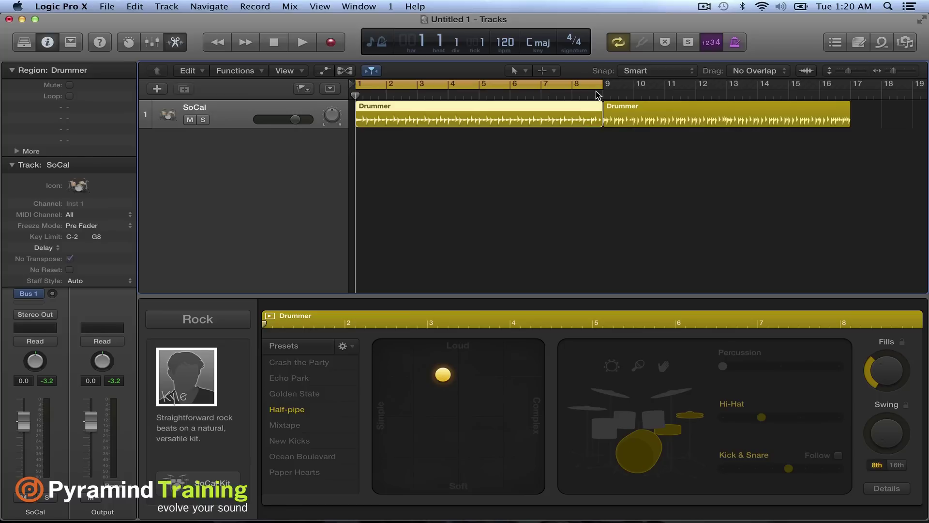
{"action": "left_click", "coordinate": [379, 87]}
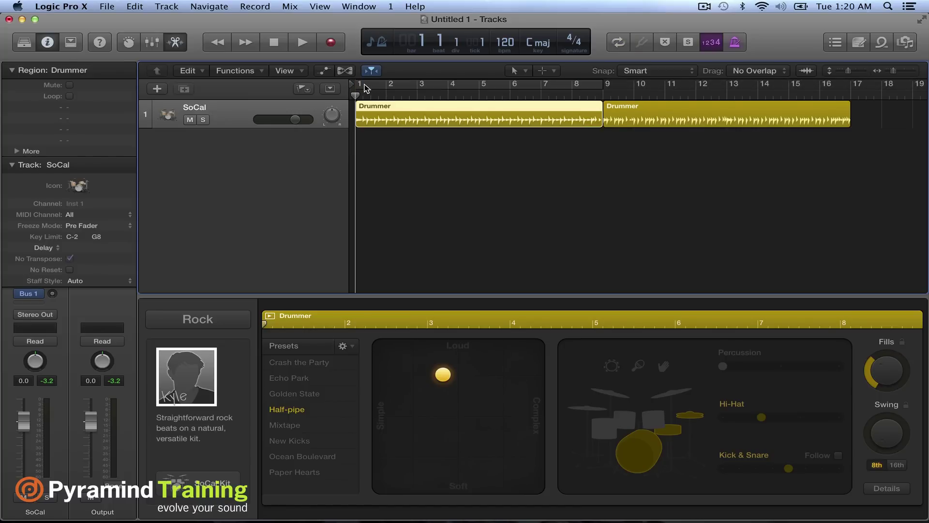
{"action": "left_click", "coordinate": [366, 88]}
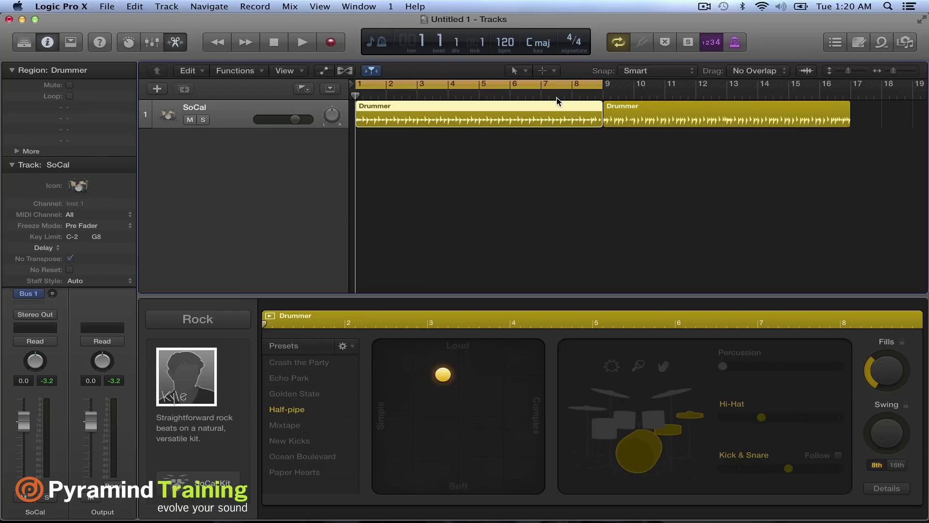
Open the Apple Loops browser and search for "funk" loops.
{"action": "left_click", "coordinate": [882, 44]}
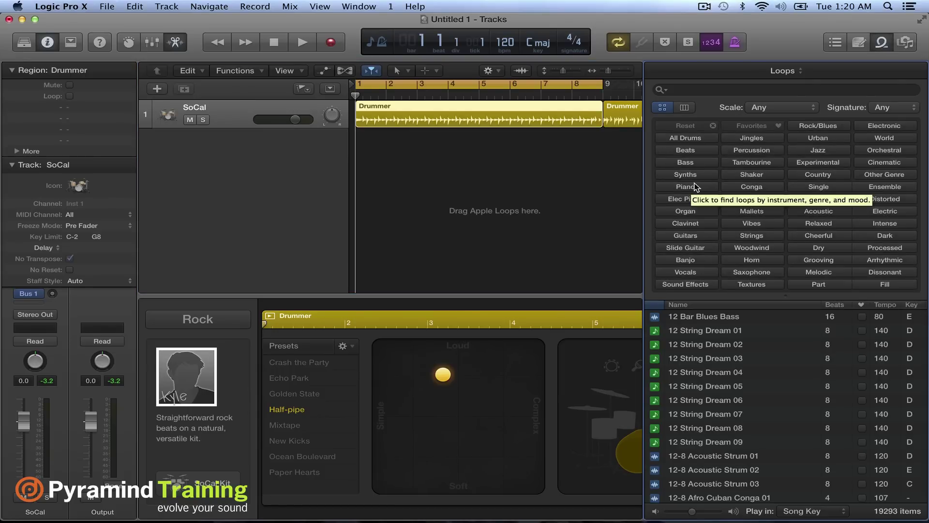
{"action": "left_click", "coordinate": [719, 88]}
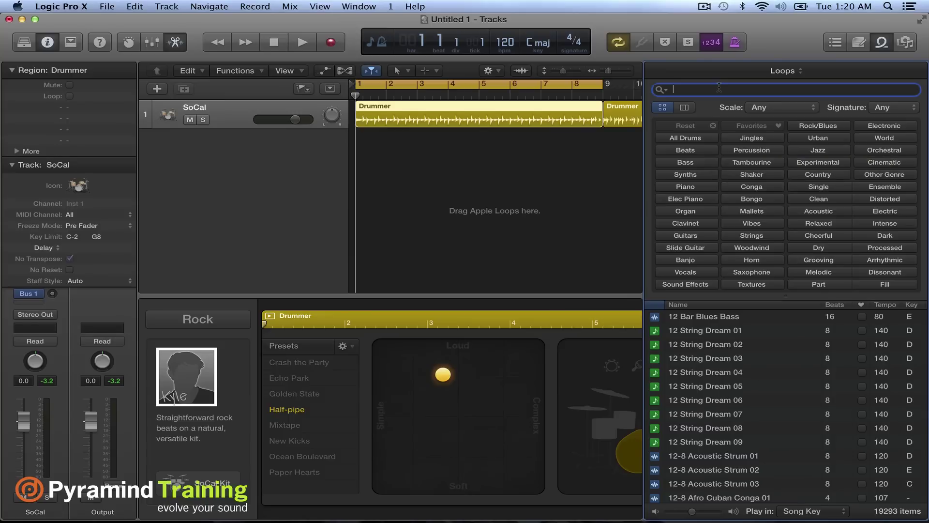
{"action": "type", "text": "funk"}
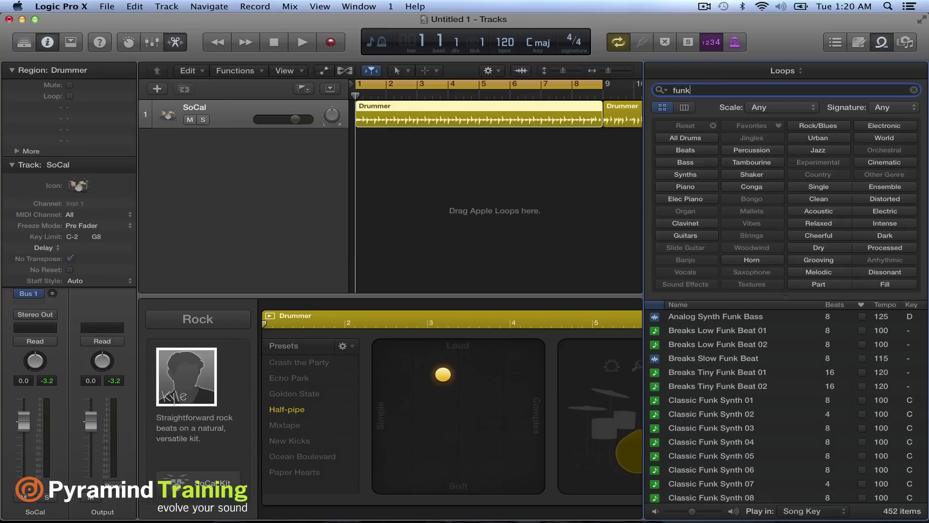
{"action": "scroll", "coordinate": [761, 385], "scroll_direction": "down", "scroll_amount": 10}
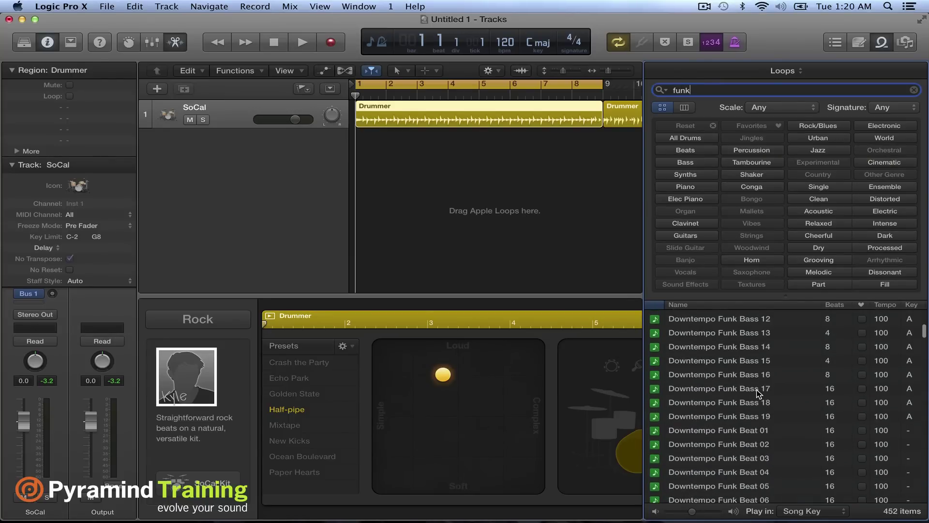
Filter the loop results to the Bass category and audition the Funky Pop Bass 01 loop.
{"action": "left_click", "coordinate": [685, 162]}
{"action": "scroll", "coordinate": [714, 417], "scroll_direction": "down", "scroll_amount": 10}
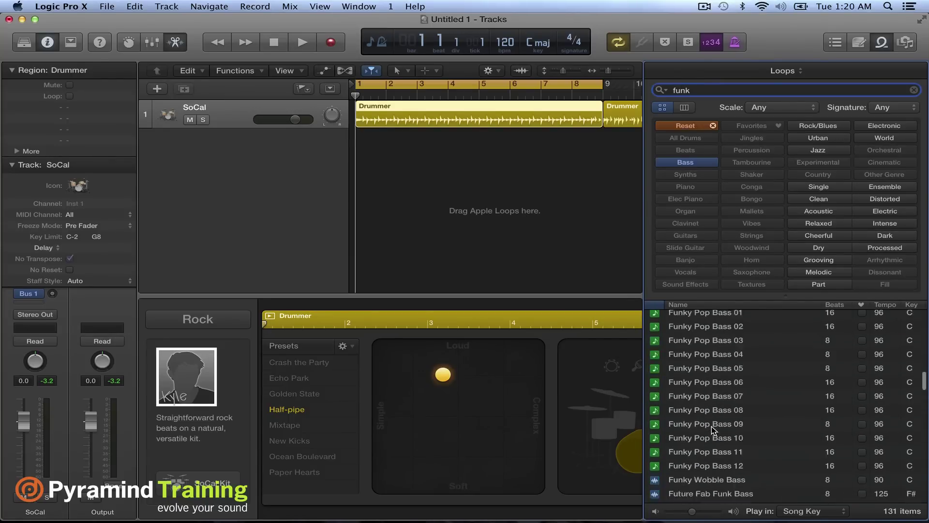
{"action": "scroll", "coordinate": [712, 430], "scroll_direction": "up", "scroll_amount": 10}
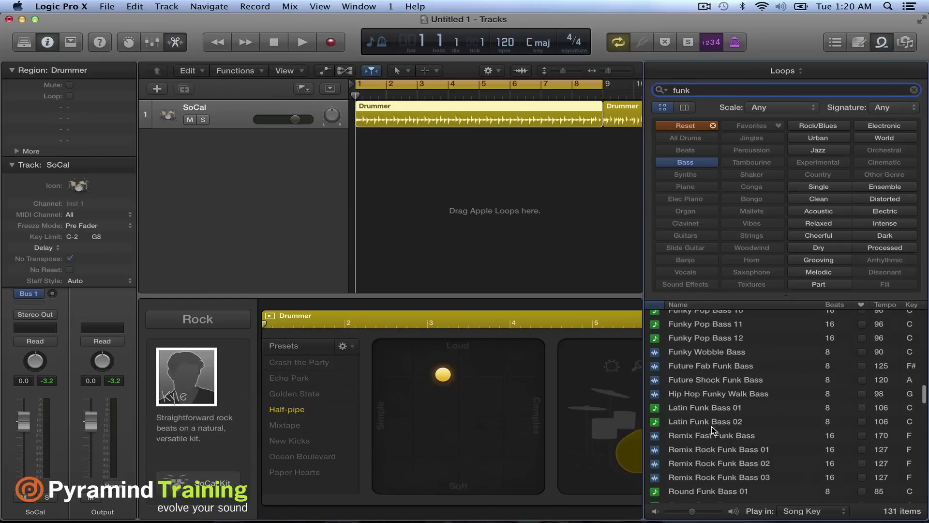
{"action": "scroll", "coordinate": [711, 429], "scroll_direction": "up", "scroll_amount": 5}
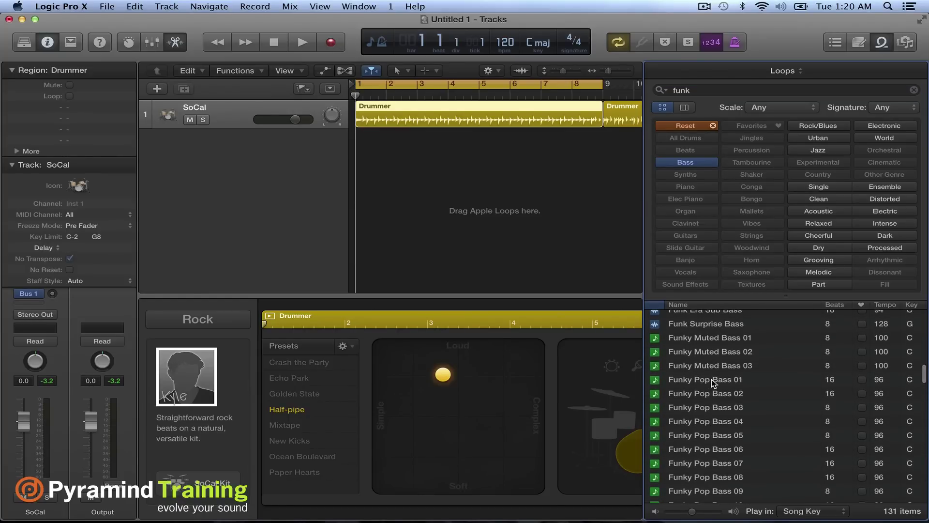
{"action": "left_click", "coordinate": [711, 379]}
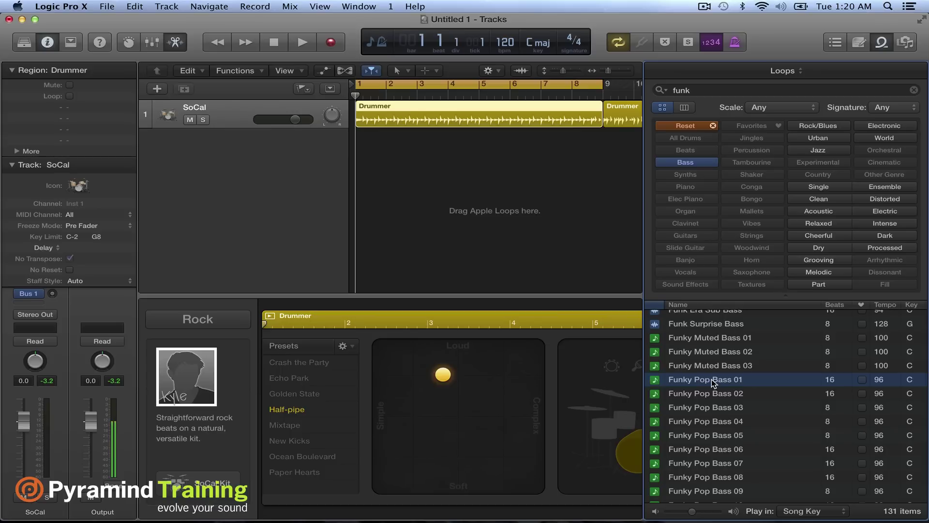
Add Funky Pop Bass 01 on a new track at bar 1 and loop it to the end of the first Drummer region.
{"action": "left_click_drag", "start_coordinate": [711, 379], "coordinate": [376, 184]}
{"action": "left_click_drag", "start_coordinate": [297, 147], "coordinate": [286, 148]}
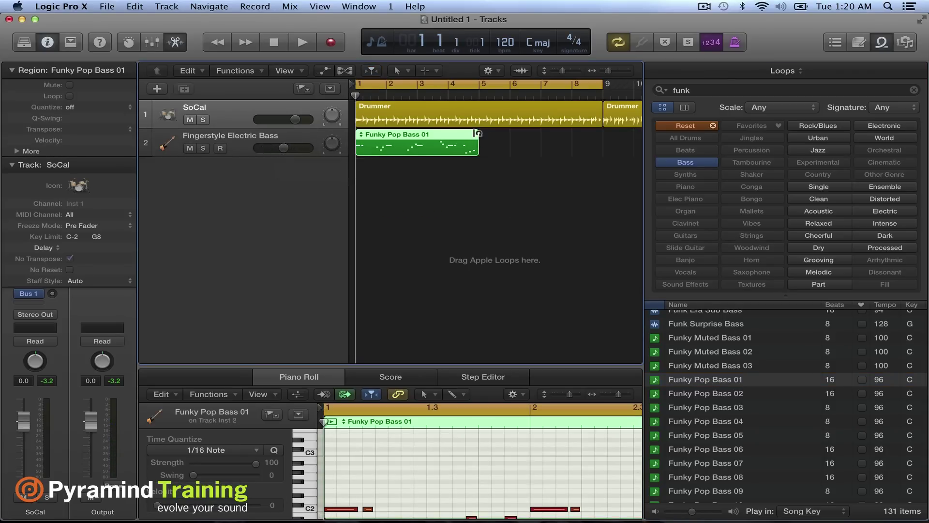
{"action": "left_click_drag", "start_coordinate": [478, 144], "coordinate": [598, 144]}
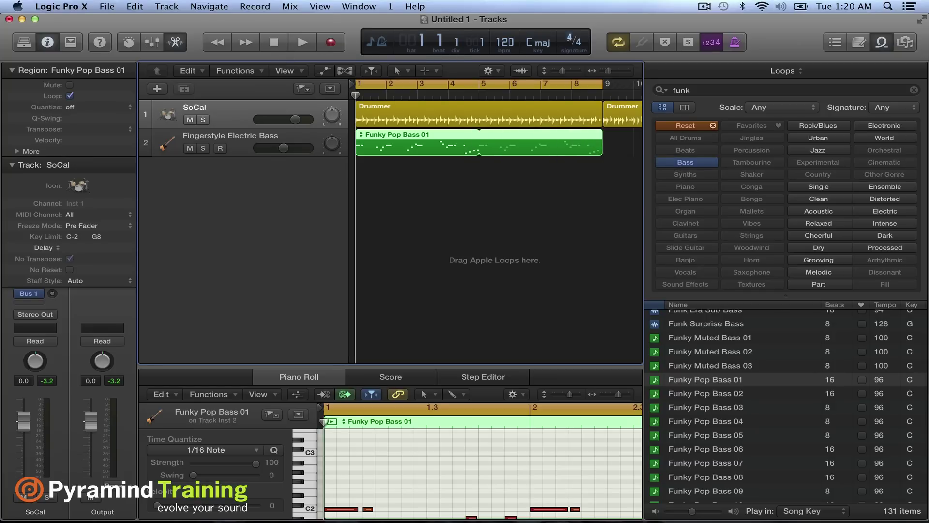
Set the project's time signature to 11/16 and play the drums and bass loop together from the start.
{"action": "left_click_drag", "start_coordinate": [569, 38], "coordinate": [569, 29]}
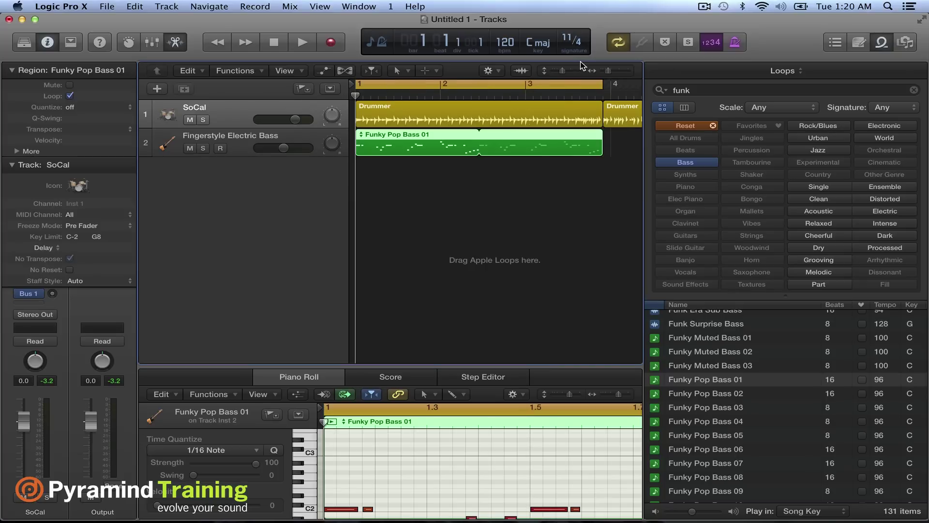
{"action": "left_click", "coordinate": [581, 47]}
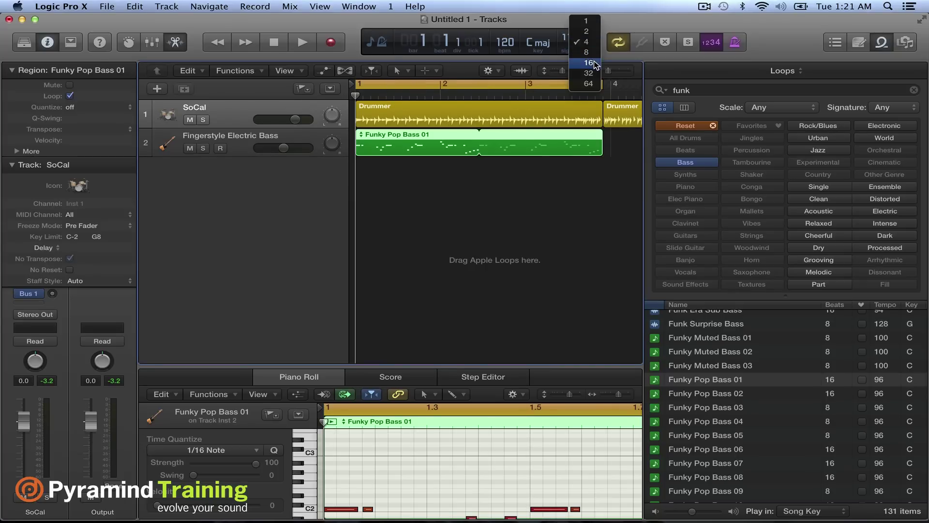
{"action": "left_click", "coordinate": [587, 62]}
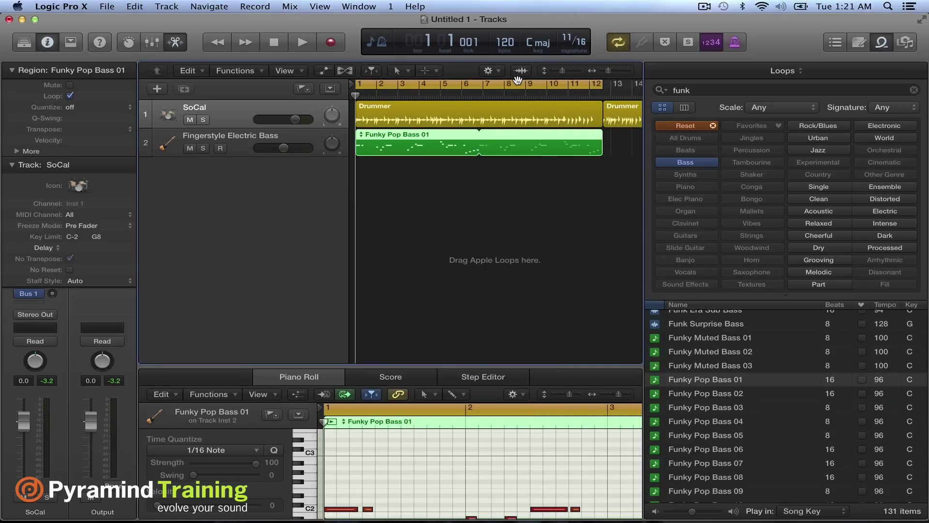
{"action": "left_click", "coordinate": [302, 44]}
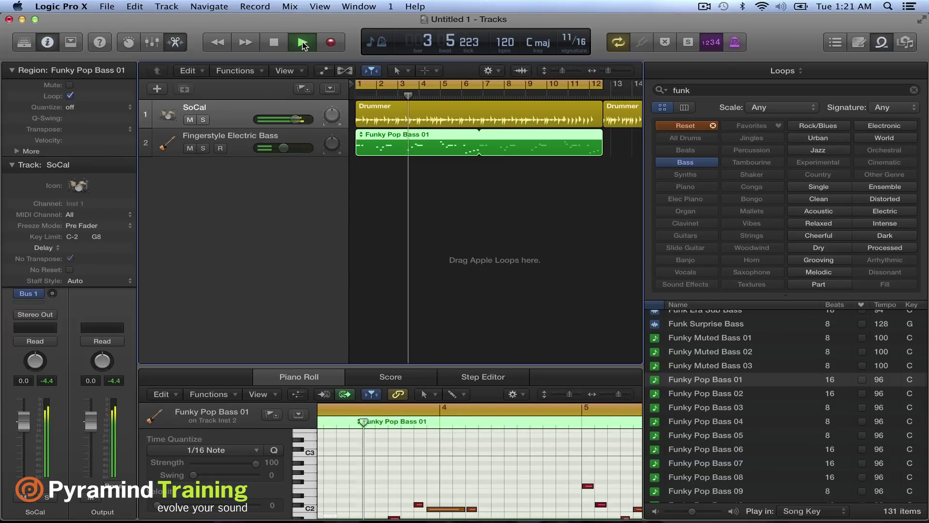
{"action": "key", "text": "space"}
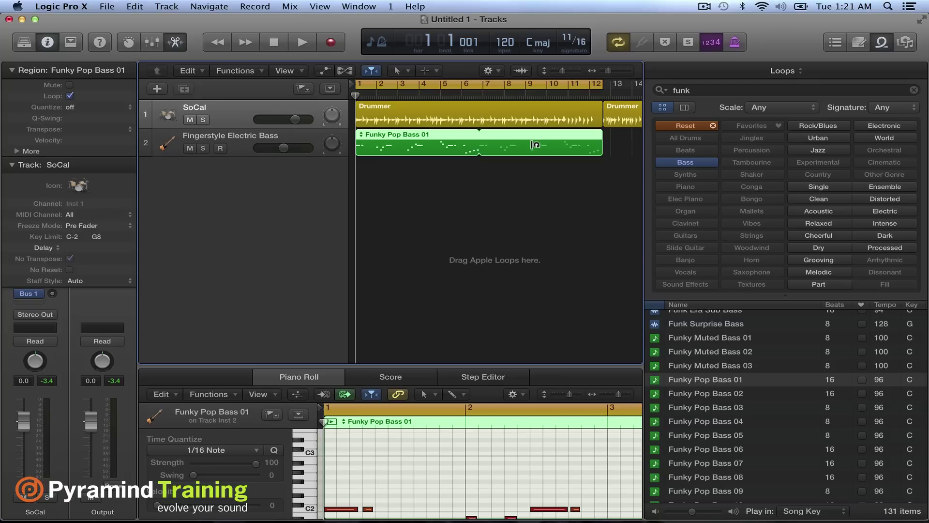
Select the first Drummer region, close the loop browser and make its Kick & Snare follow the Inst 2 track.
{"action": "left_click", "coordinate": [452, 111]}
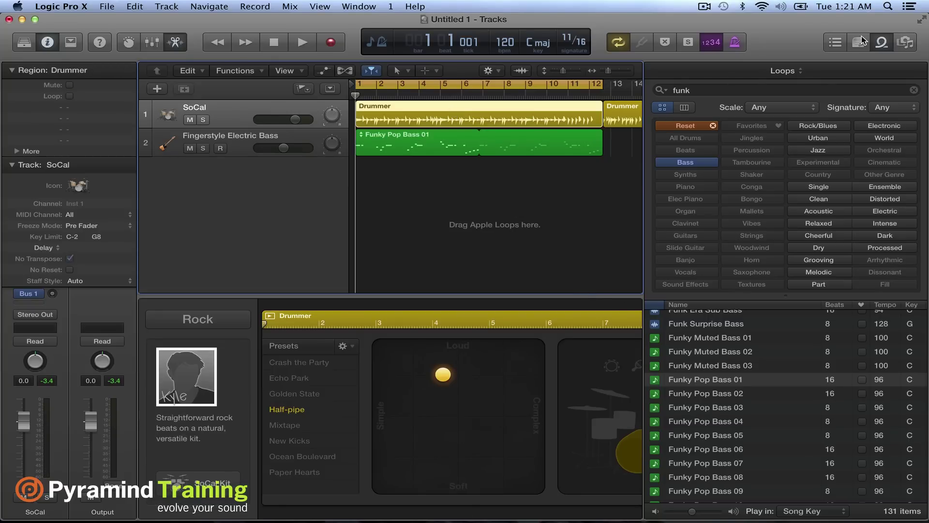
{"action": "left_click", "coordinate": [881, 43]}
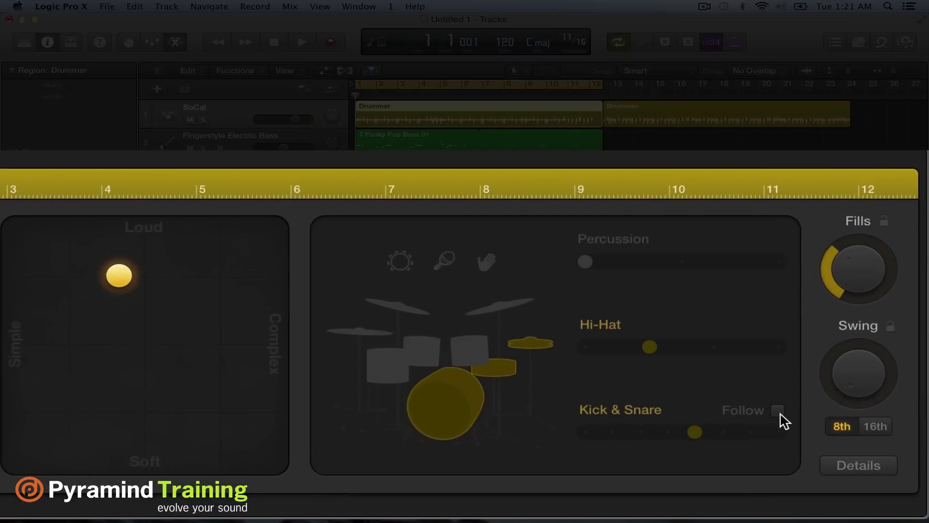
{"action": "left_click", "coordinate": [838, 456]}
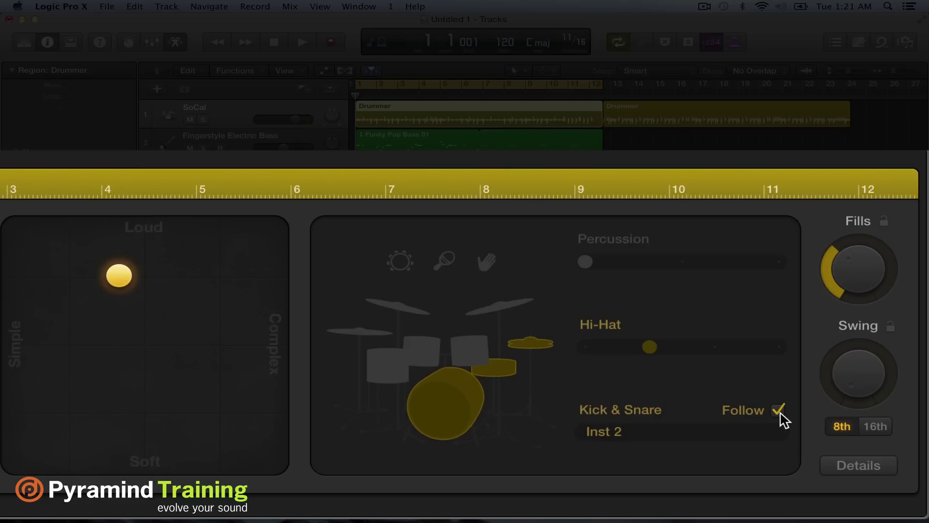
{"action": "left_click", "coordinate": [762, 439]}
{"action": "left_click", "coordinate": [751, 433]}
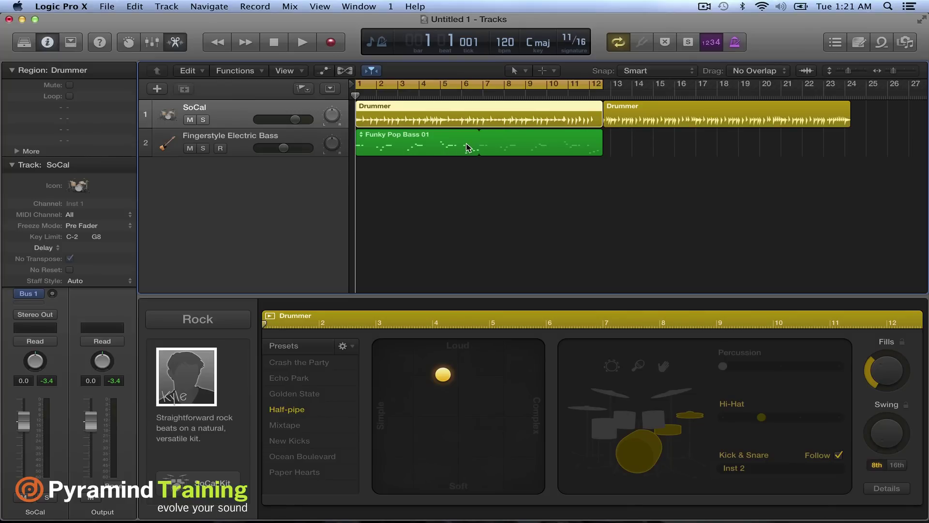
Play the groove with the drums following the bass, then stop and return to bar 1.
{"action": "left_click", "coordinate": [276, 44]}
{"action": "left_click", "coordinate": [298, 44]}
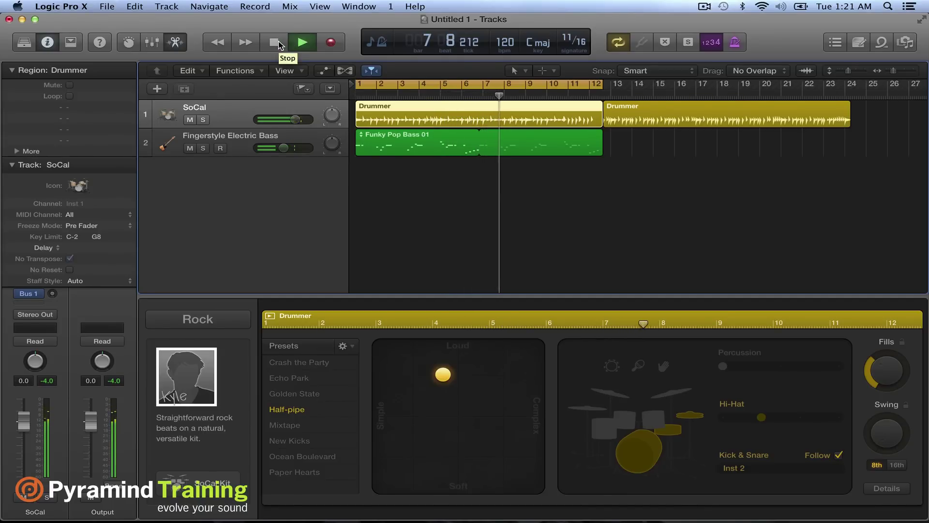
{"action": "left_click", "coordinate": [279, 43]}
{"action": "left_click", "coordinate": [279, 43]}
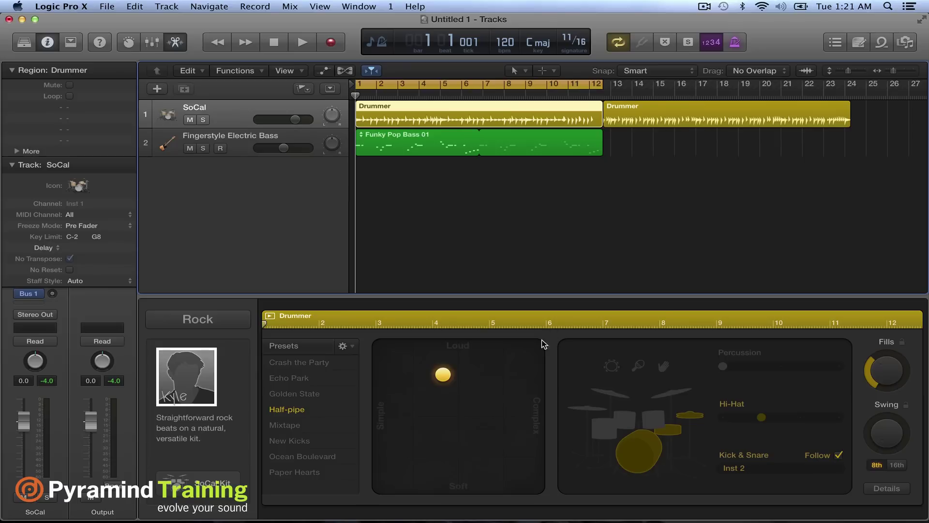
Make the first Drummer region softer and more complex, raise its Fills and 16th-note Swing, and show the performance details.
{"action": "left_click_drag", "start_coordinate": [451, 377], "coordinate": [513, 422]}
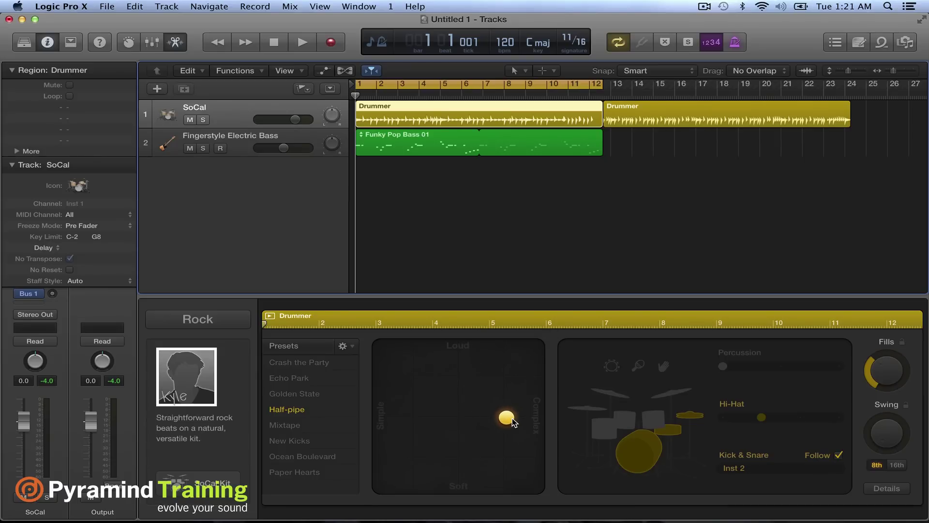
{"action": "left_click", "coordinate": [898, 466]}
{"action": "left_click_drag", "start_coordinate": [886, 433], "coordinate": [869, 333]}
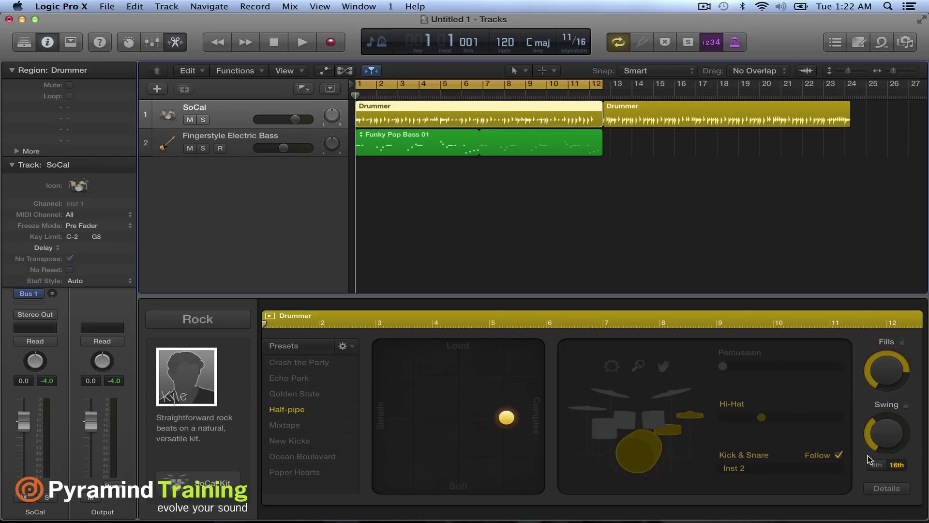
{"action": "left_click", "coordinate": [890, 489]}
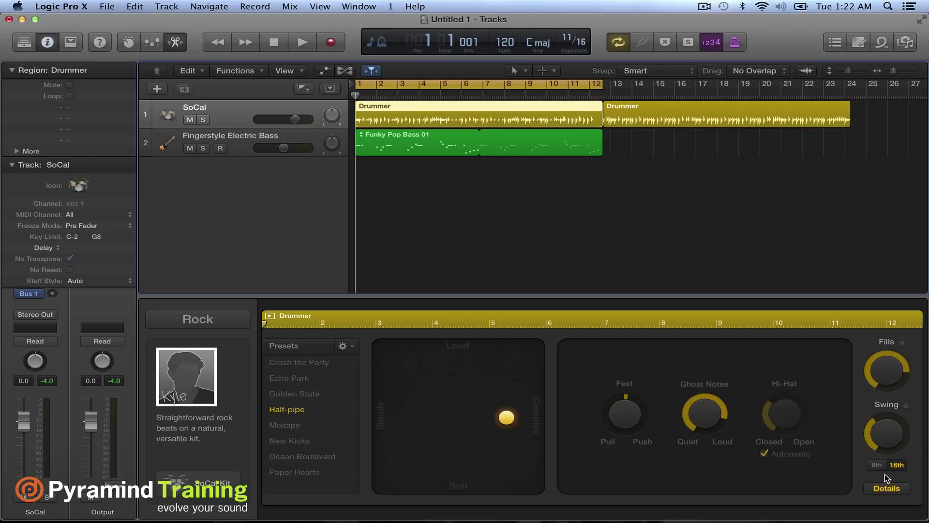
Audition the softer, more complex drum part with the bass, then stop and return to bar 1.
{"action": "left_click", "coordinate": [297, 44]}
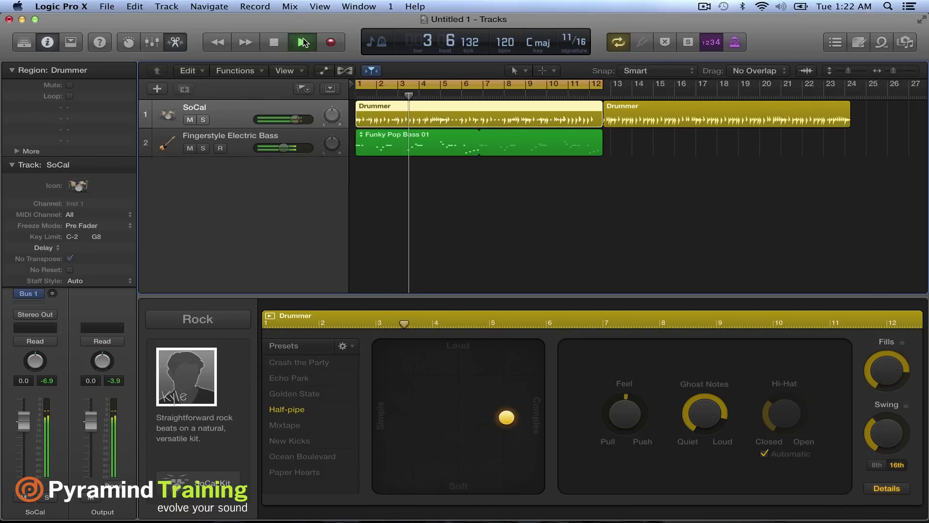
{"action": "left_click", "coordinate": [274, 42]}
{"action": "left_click", "coordinate": [274, 42]}
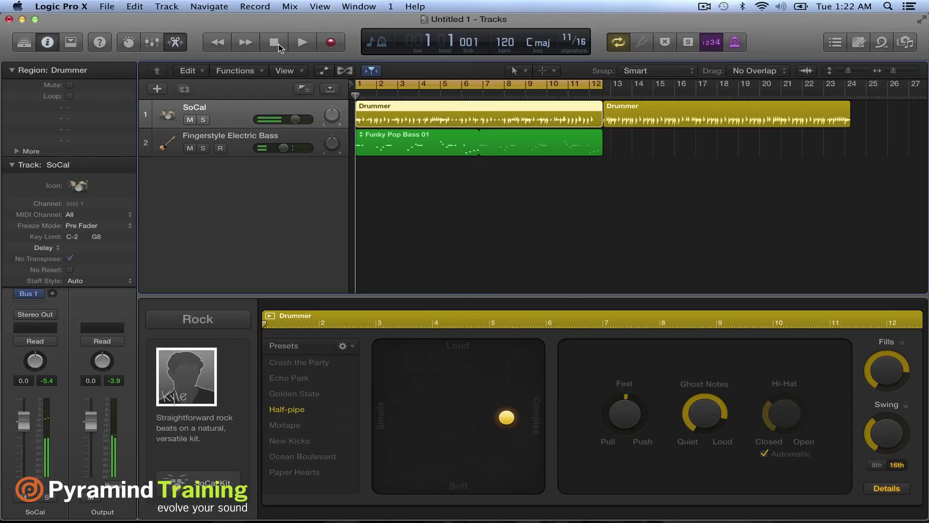
Replace the Rock drummer with the Alternative indie rock drummer that uses the Brooklyn kit, accepting the change of region settings.
{"action": "mouse_move", "coordinate": [214, 387]}
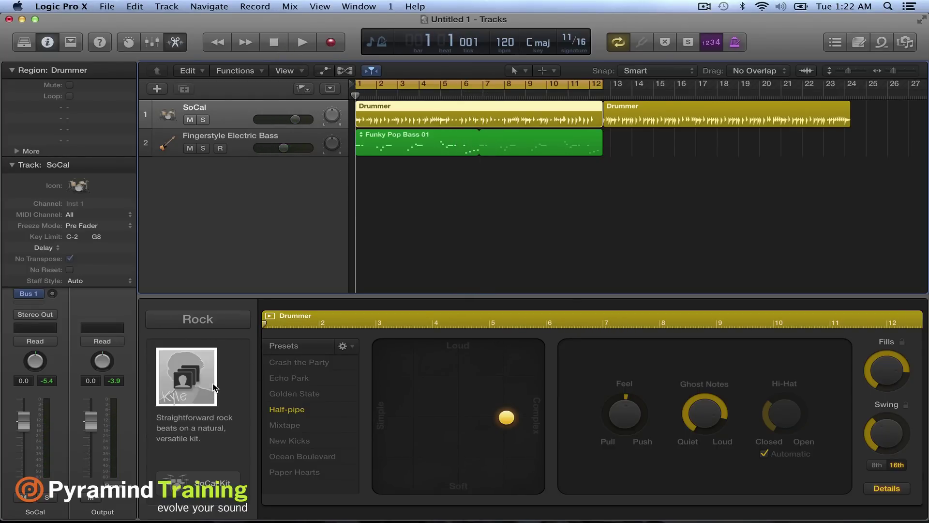
{"action": "left_click", "coordinate": [243, 321]}
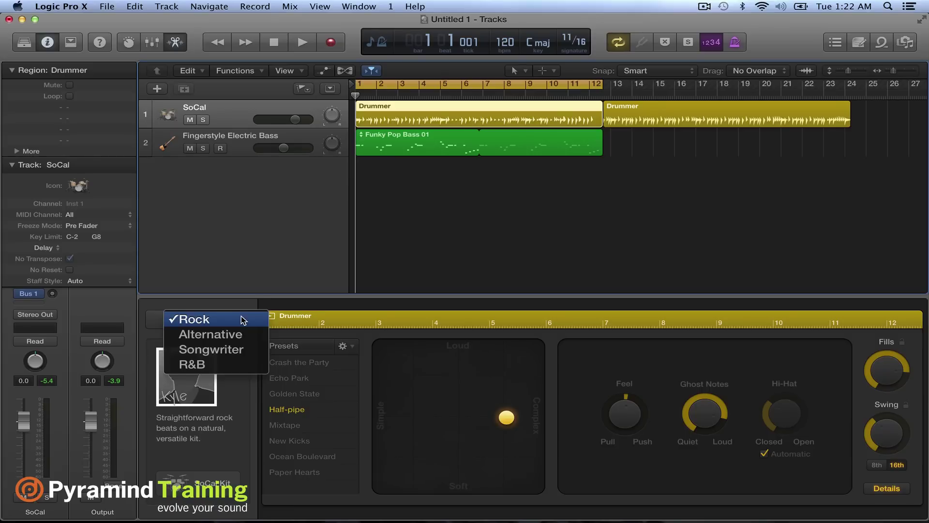
{"action": "left_click", "coordinate": [209, 340]}
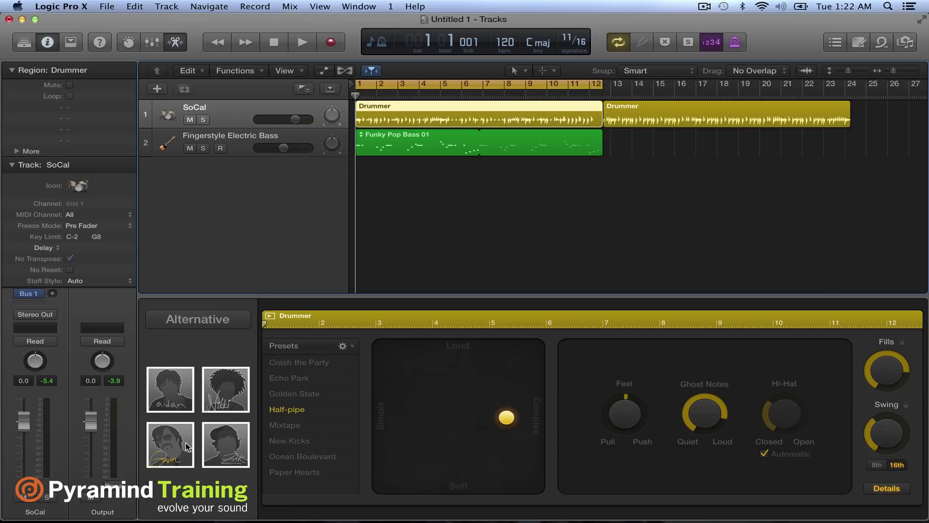
{"action": "left_click", "coordinate": [178, 455]}
{"action": "left_click", "coordinate": [521, 232]}
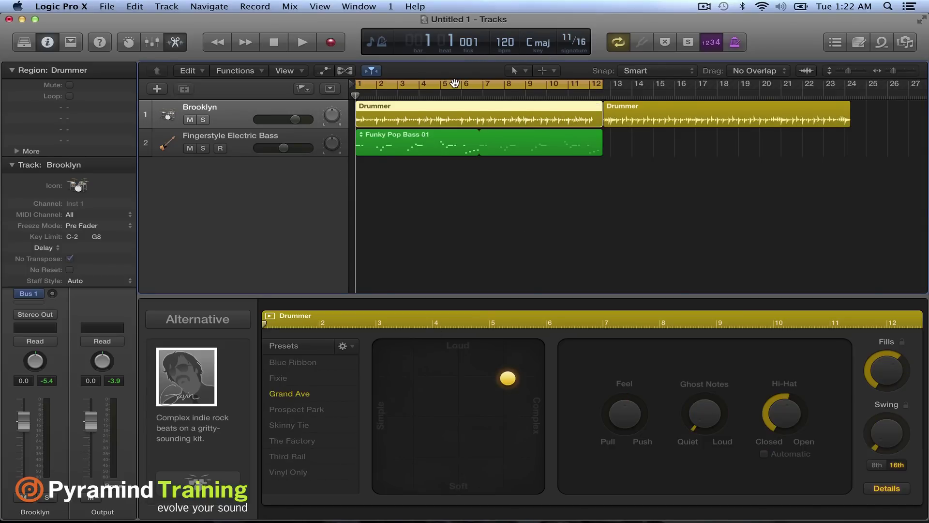
Rewind the playhead and raise the Ghost Notes and Swing amounts of the first Drummer region.
{"action": "left_click", "coordinate": [227, 44]}
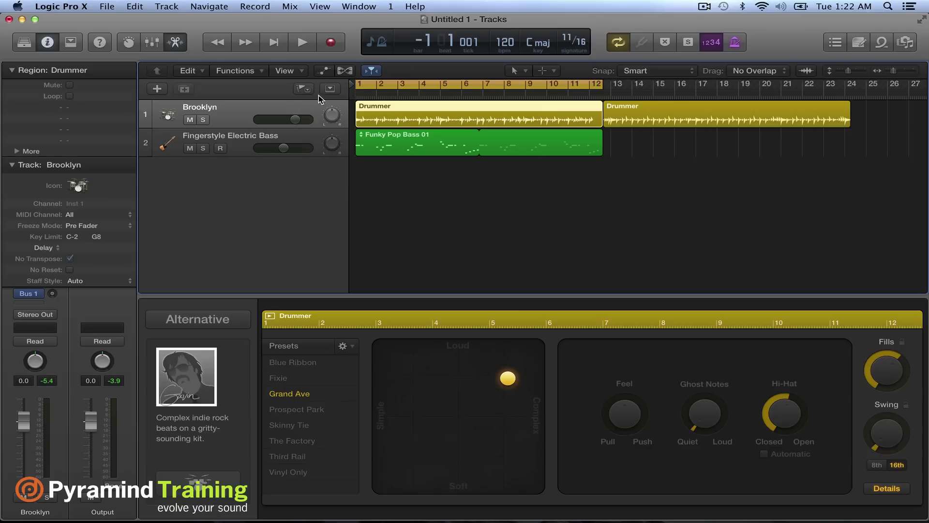
{"action": "left_click_drag", "start_coordinate": [705, 407], "coordinate": [686, 327]}
{"action": "left_click_drag", "start_coordinate": [889, 454], "coordinate": [885, 404]}
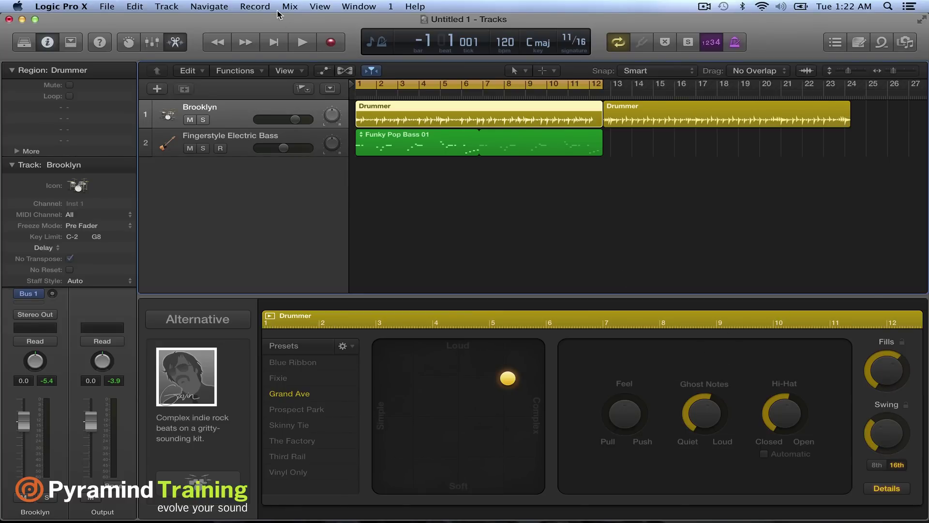
Play the Brooklyn groove, return to bar 1 and open the Funky Pop Bass 01 region in the Piano Roll.
{"action": "left_click", "coordinate": [292, 44]}
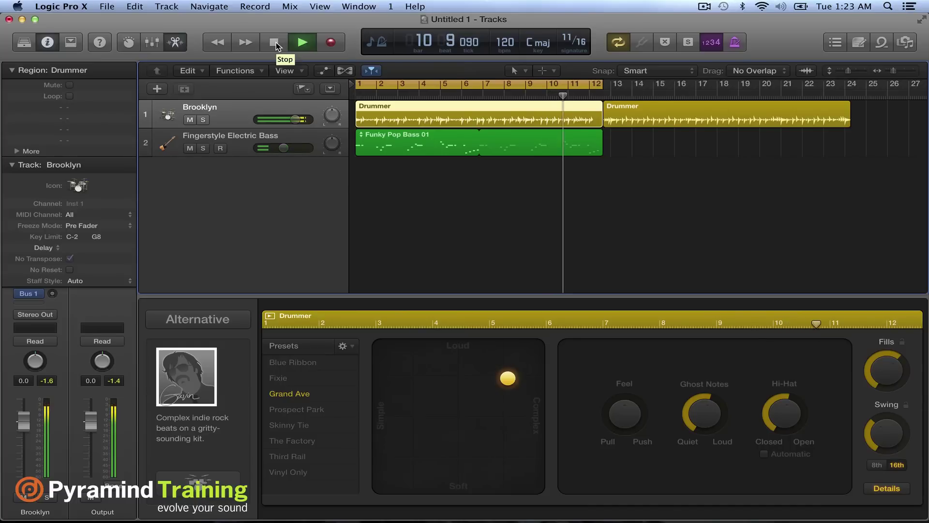
{"action": "left_click", "coordinate": [274, 43]}
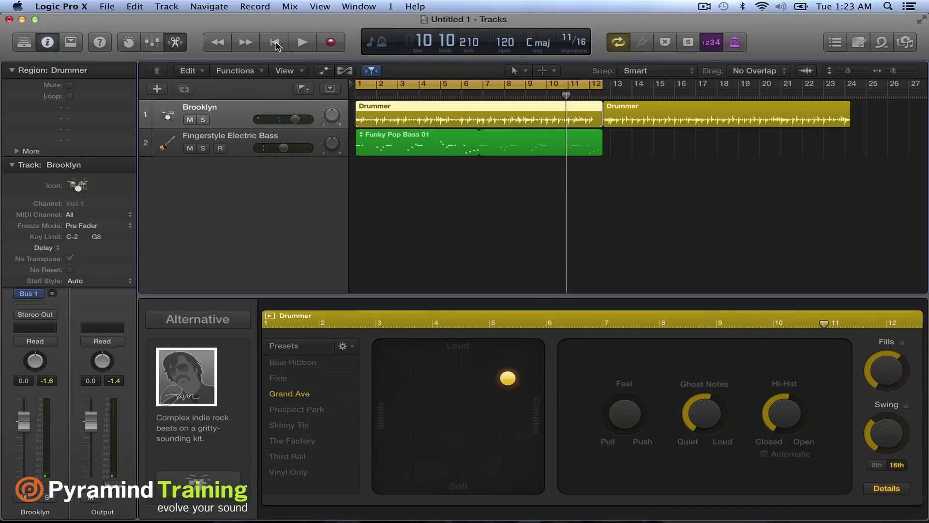
{"action": "left_click", "coordinate": [274, 43]}
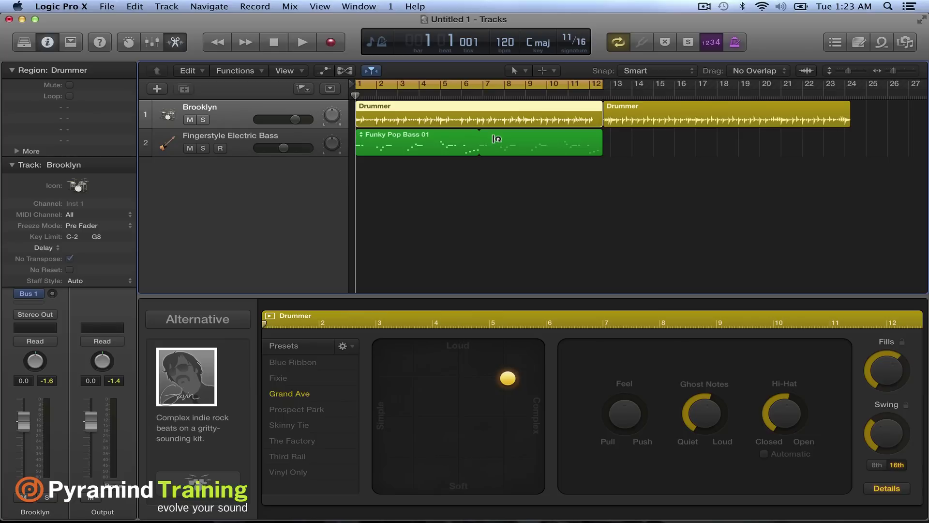
{"action": "left_click", "coordinate": [437, 138]}
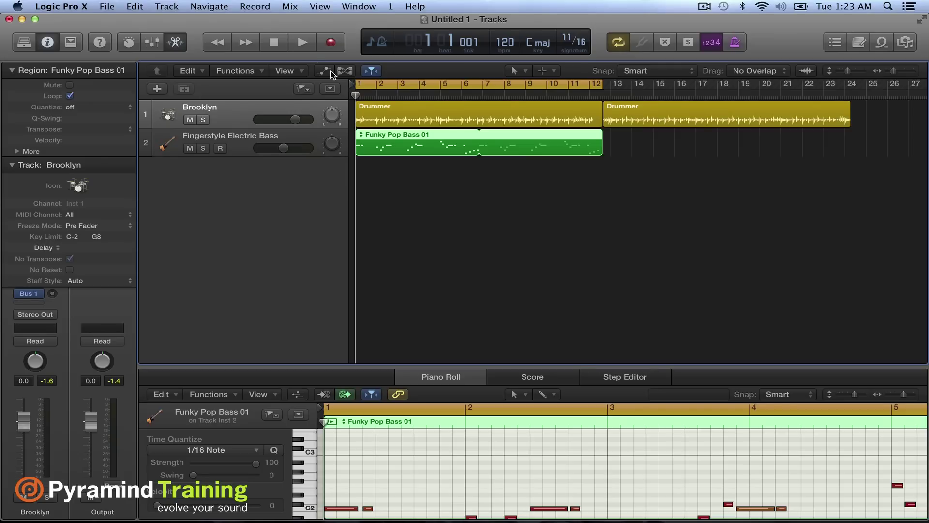
{"action": "left_click", "coordinate": [274, 42]}
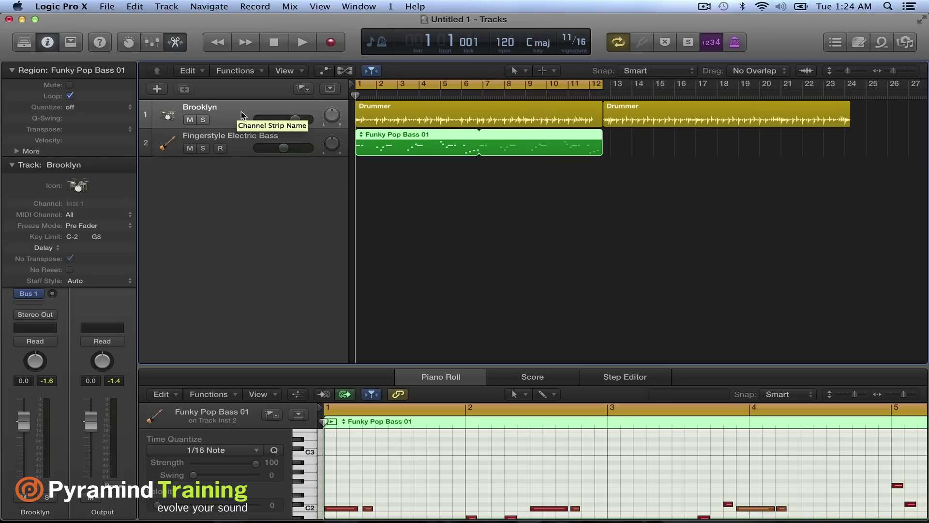
Create one software instrument track and load the East Bay drum kit on it.
{"action": "left_click", "coordinate": [157, 89]}
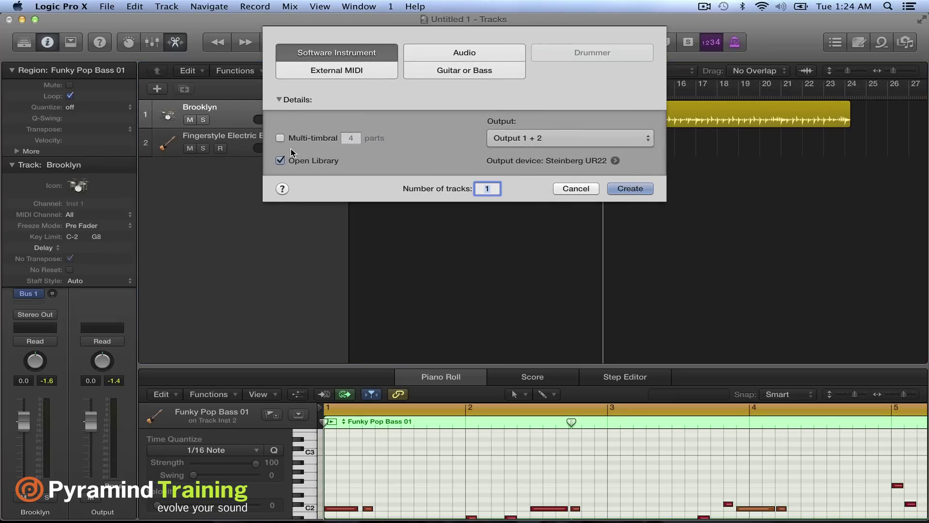
{"action": "key", "text": "Return"}
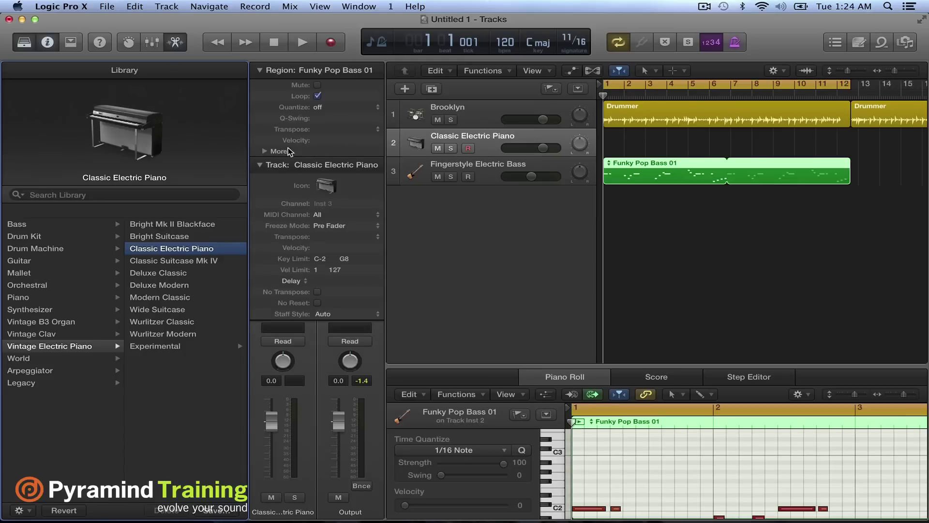
{"action": "left_click", "coordinate": [53, 236]}
{"action": "left_click", "coordinate": [176, 263]}
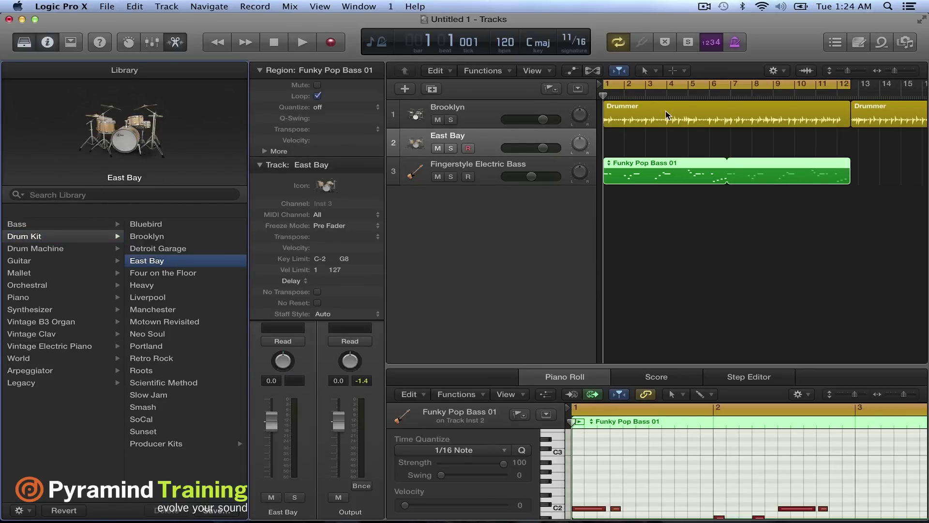
Copy the first Drummer region onto the East Bay track at bar 1 as MIDI and mute the Brooklyn track.
{"action": "left_click_drag", "start_coordinate": [666, 114], "coordinate": [664, 134]}
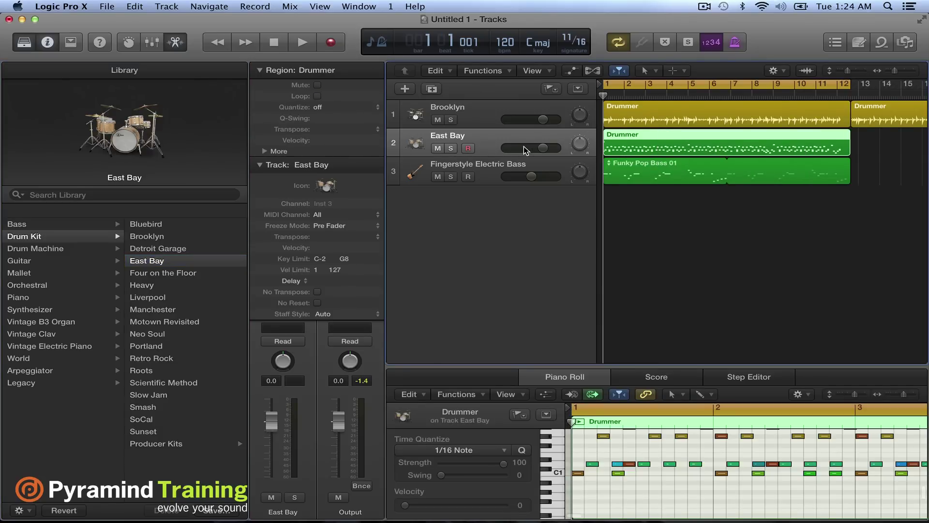
{"action": "left_click", "coordinate": [437, 119]}
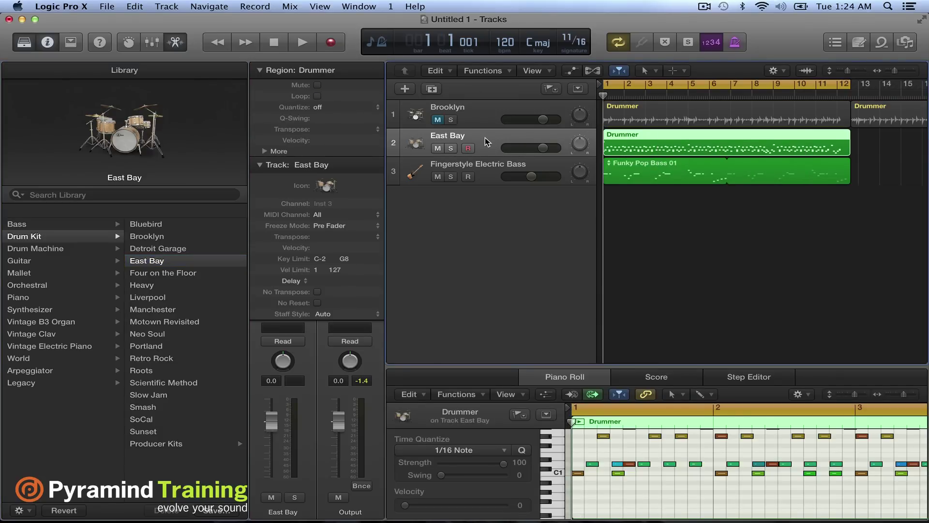
Mute all C1 kick notes of the East Bay region in a separate Piano Roll window and close it.
{"action": "key", "text": "super+4"}
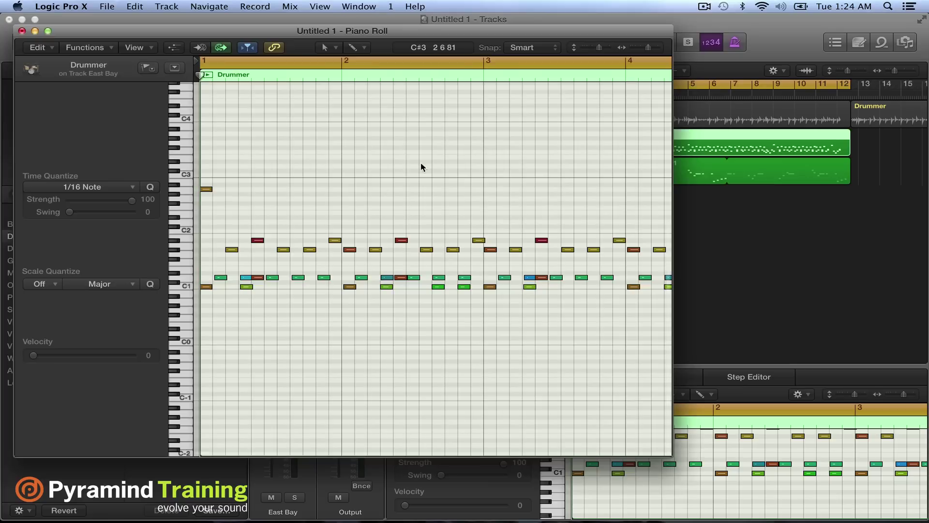
{"action": "left_click", "coordinate": [189, 286]}
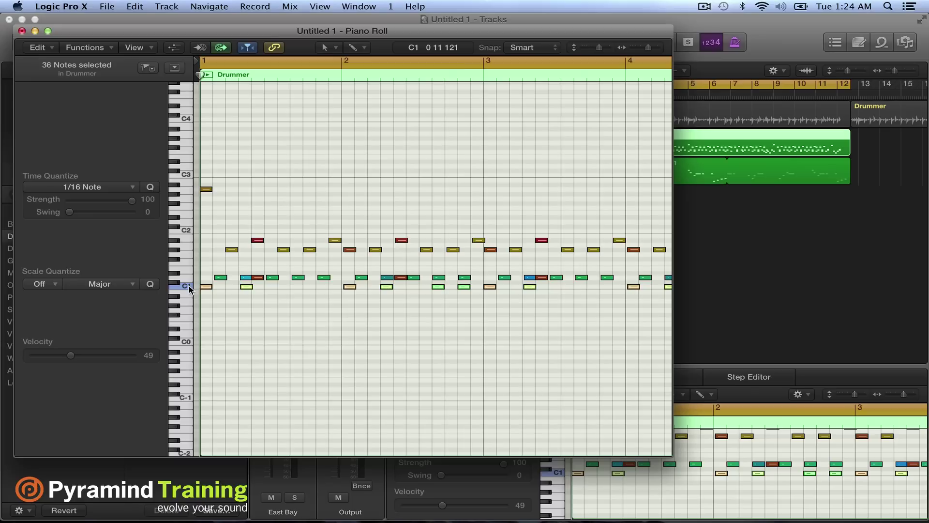
{"action": "key", "text": "ctrl+m"}
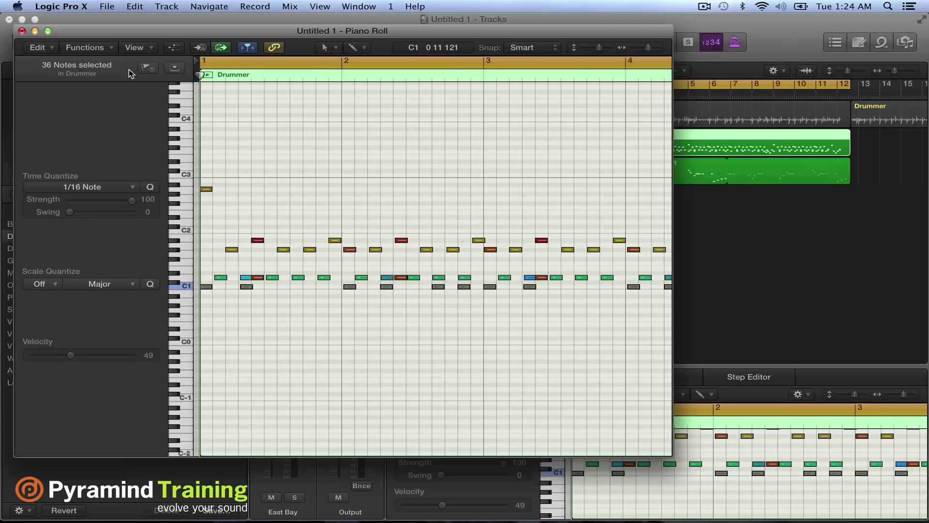
{"action": "left_click", "coordinate": [22, 31]}
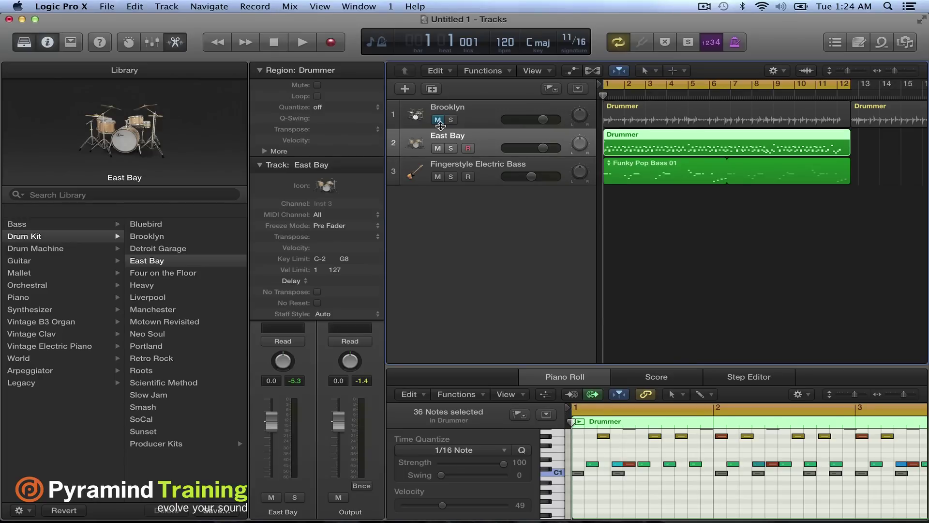
Play the East Bay part without its kick, then select the Brooklyn track and unmute it.
{"action": "key", "text": "space"}
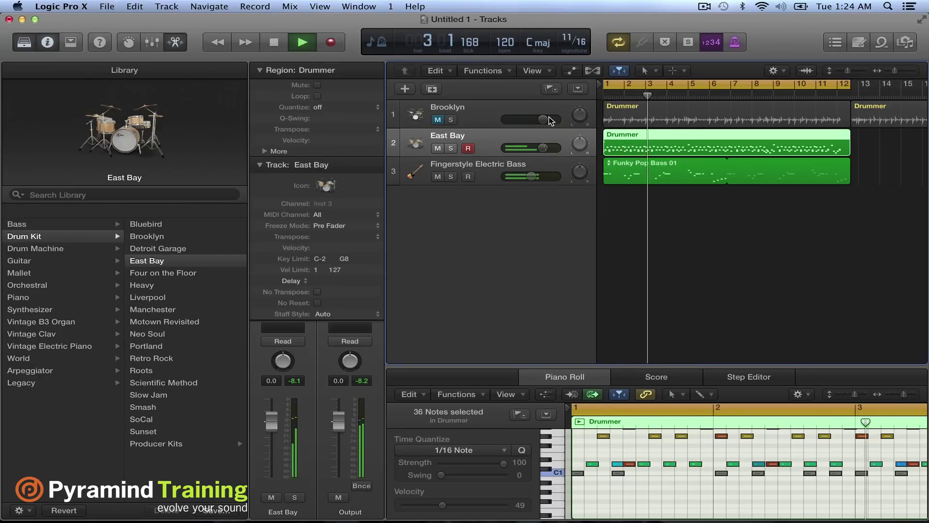
{"action": "key", "text": "space"}
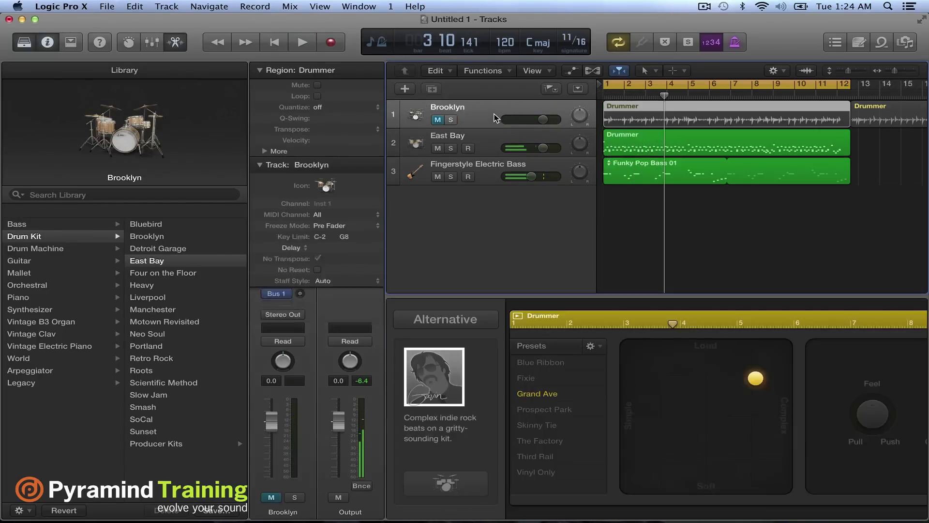
{"action": "left_click", "coordinate": [535, 109]}
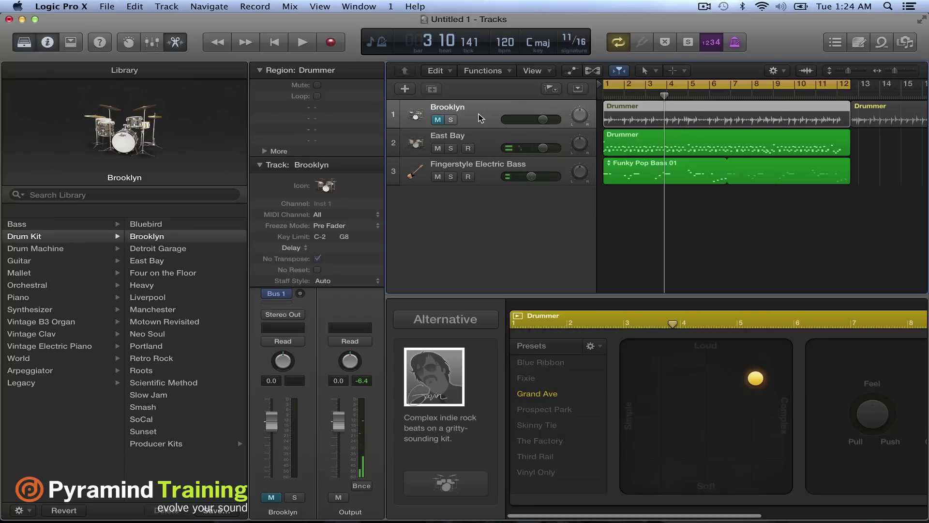
{"action": "left_click", "coordinate": [437, 121]}
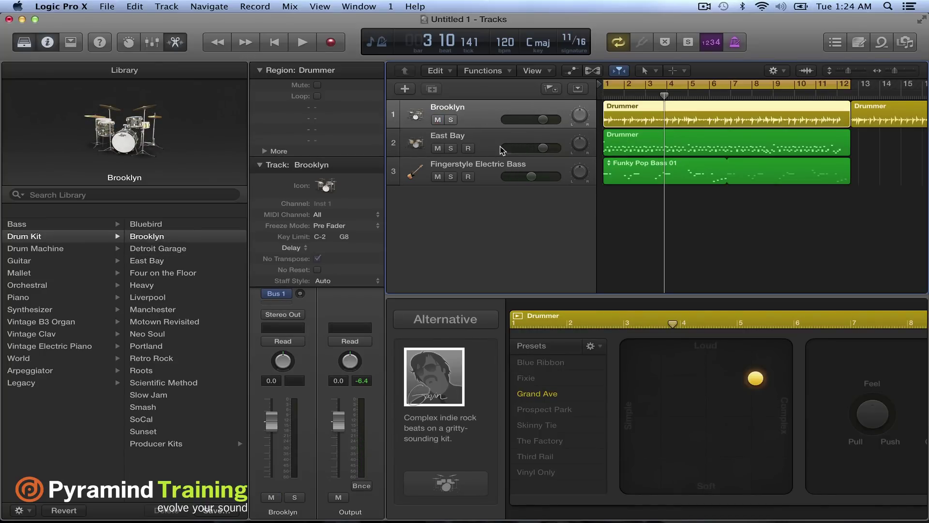
Replace the Brooklyn drummer with the R&B drummer that uses the Motown Revisited kit, accepting the change, and show its performance details.
{"action": "left_click", "coordinate": [457, 318]}
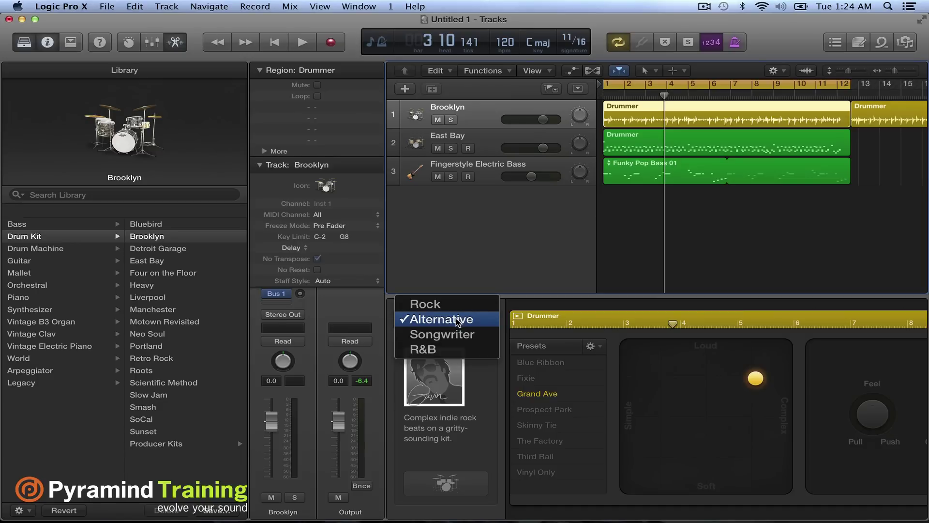
{"action": "left_click", "coordinate": [434, 348]}
{"action": "left_click", "coordinate": [432, 454]}
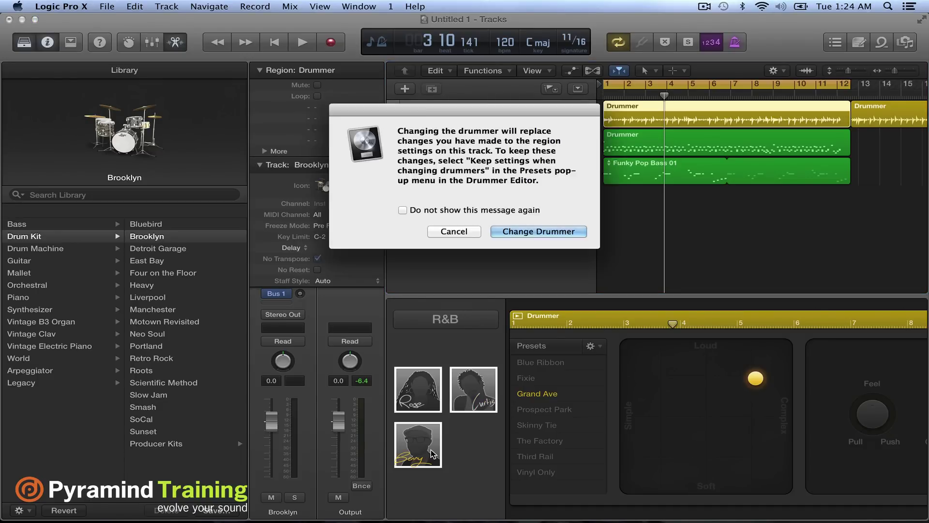
{"action": "left_click", "coordinate": [543, 233]}
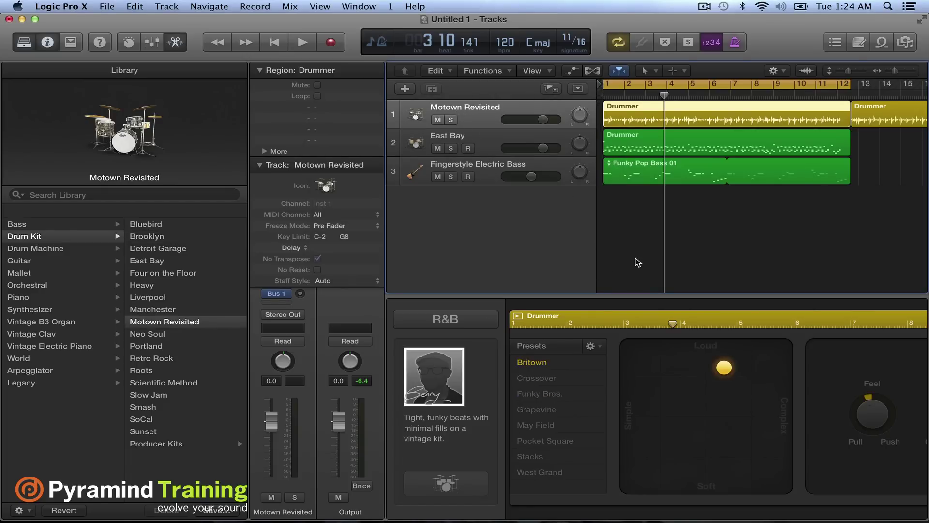
{"action": "scroll", "coordinate": [697, 375], "scroll_direction": "right", "scroll_amount": 5}
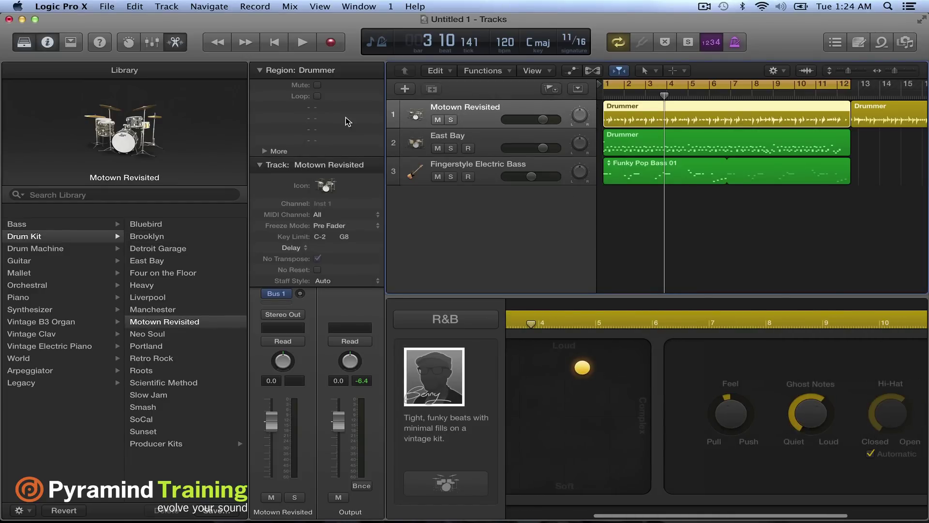
Hide the Library and performance details, and turn off the R&B drummer's hi-hat, percussion and snare, leaving only the kick.
{"action": "left_click", "coordinate": [23, 42]}
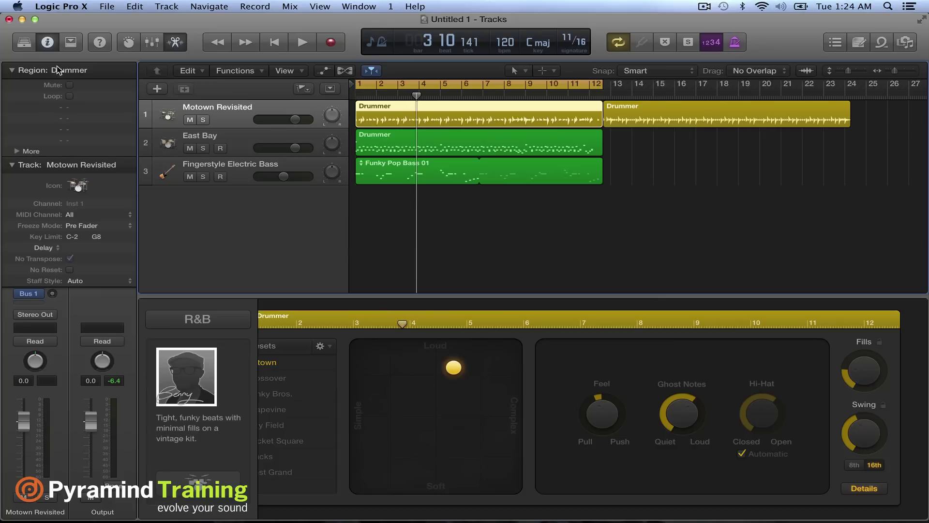
{"action": "left_click", "coordinate": [866, 489]}
{"action": "left_click", "coordinate": [666, 417]}
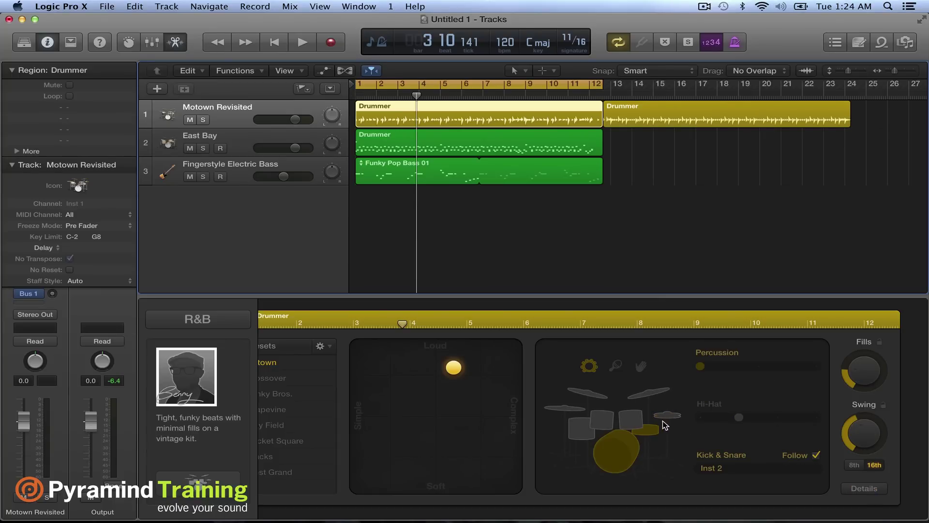
{"action": "left_click", "coordinate": [590, 365]}
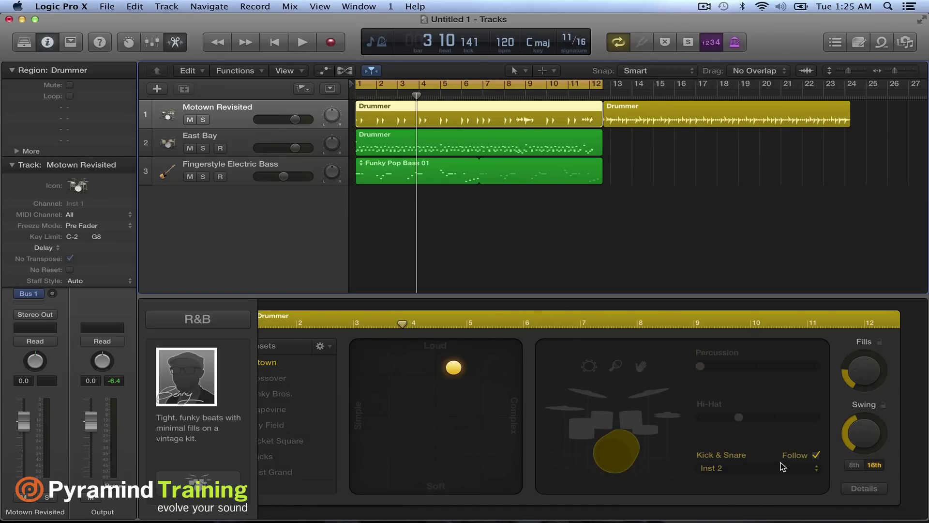
Play the Motown Revisited kick together with the East Bay part from bar 1, then stop playback.
{"action": "left_click", "coordinate": [278, 46]}
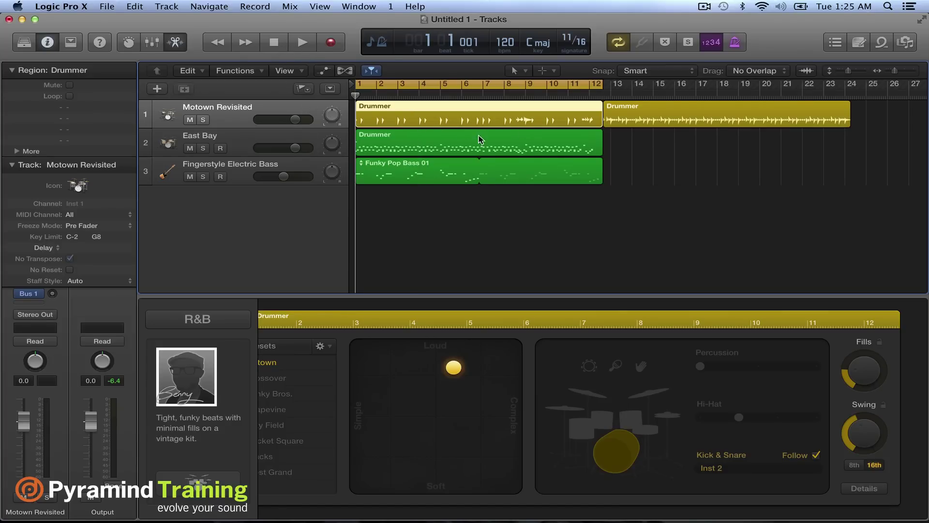
{"action": "left_click", "coordinate": [418, 147]}
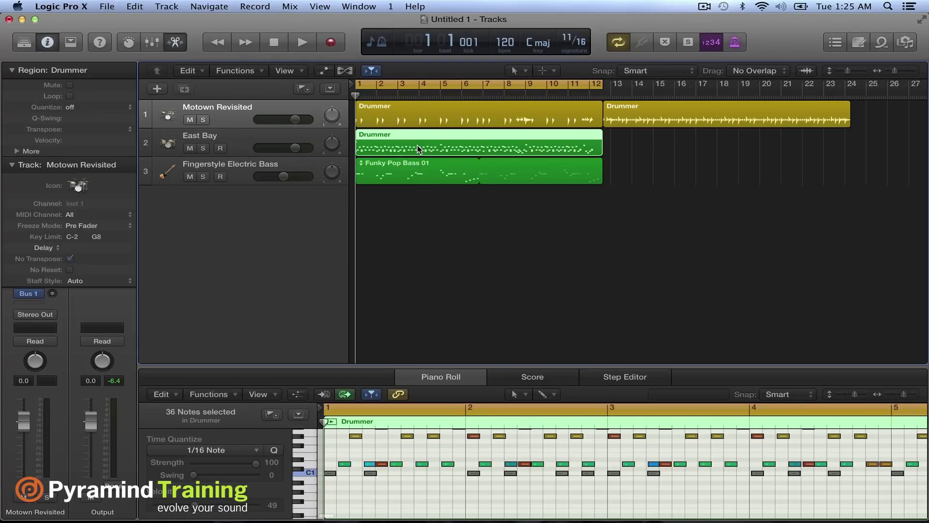
{"action": "left_click", "coordinate": [403, 118]}
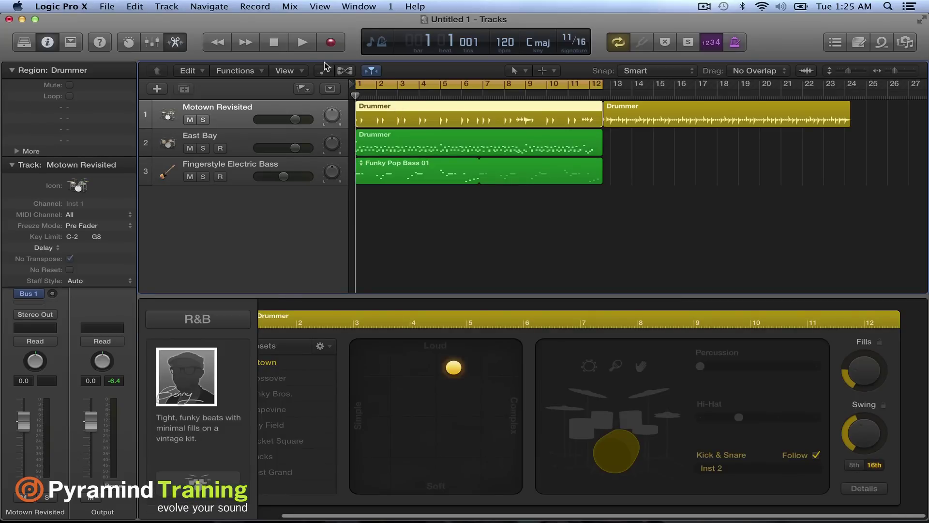
{"action": "left_click", "coordinate": [302, 43]}
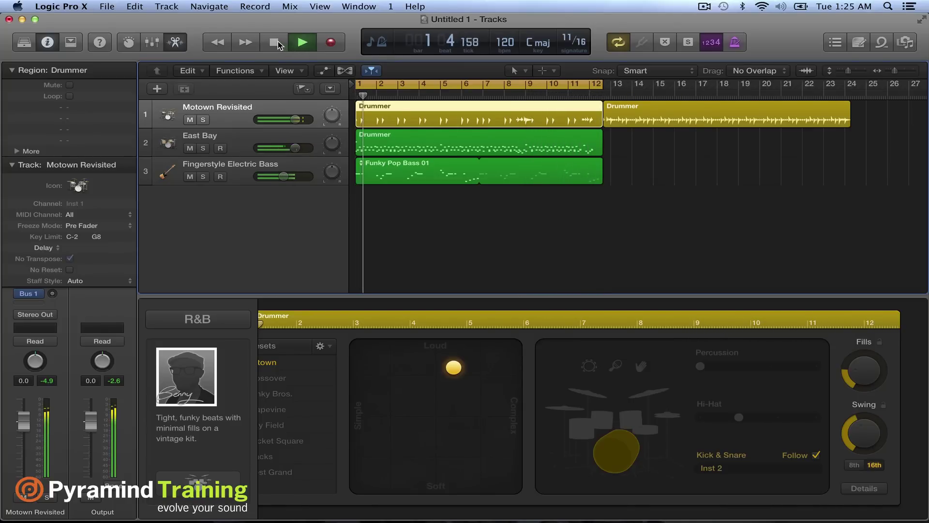
{"action": "left_click", "coordinate": [275, 43]}
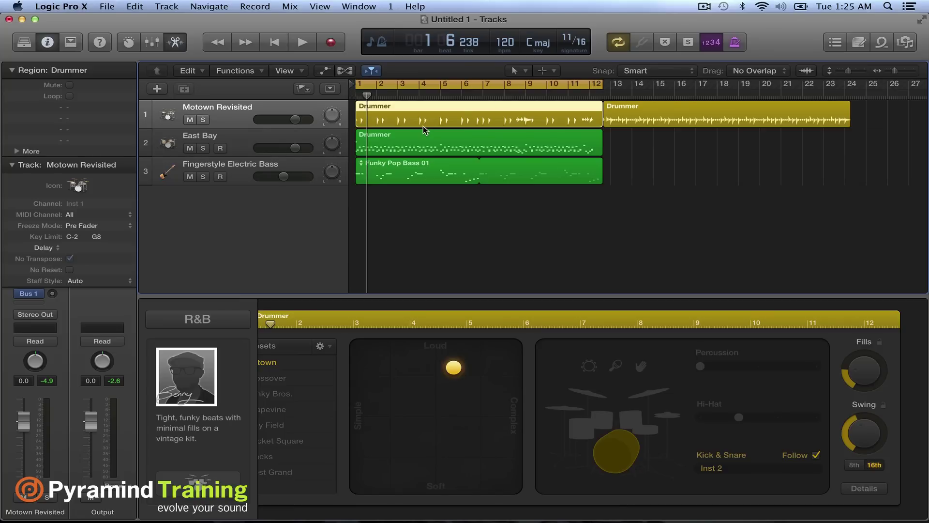
Delete the MIDI region on the East Bay track and turn the Motown Revisited hi-hat and snare back on.
{"action": "left_click", "coordinate": [517, 140]}
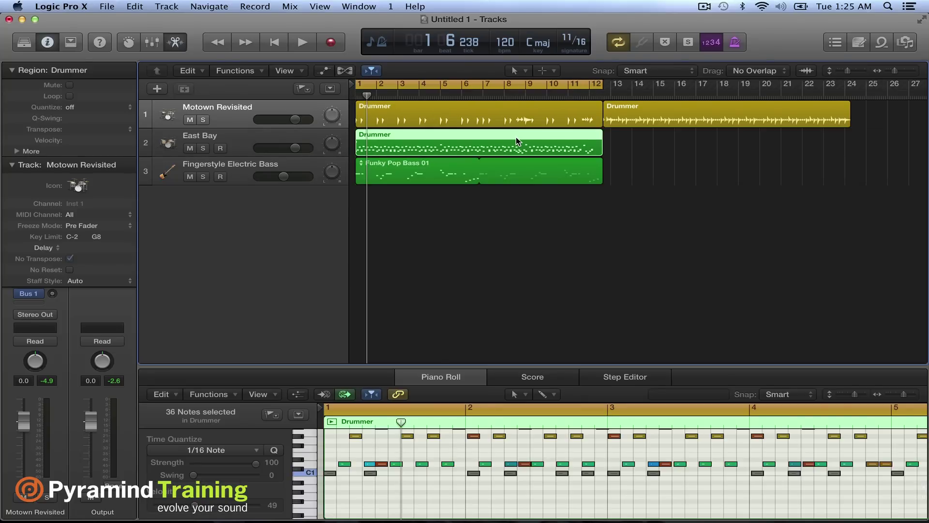
{"action": "key", "text": "Delete"}
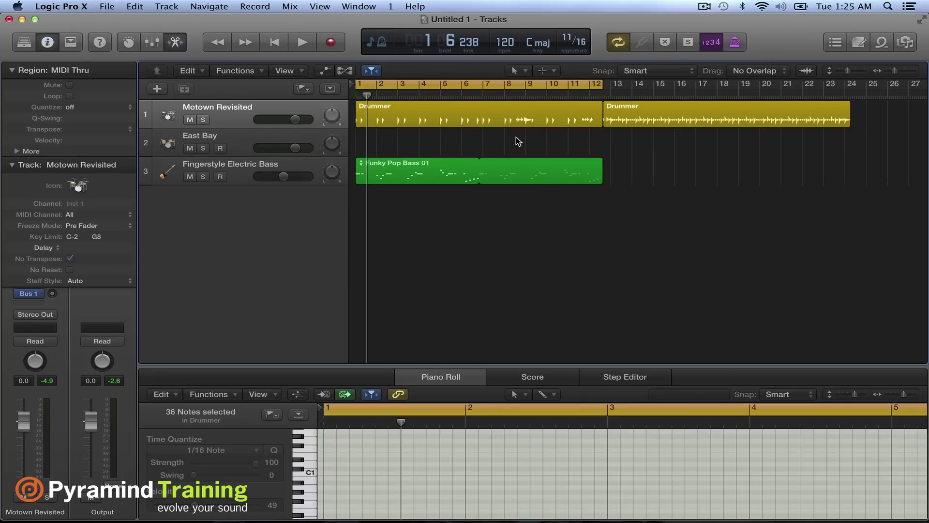
{"action": "left_click", "coordinate": [232, 114]}
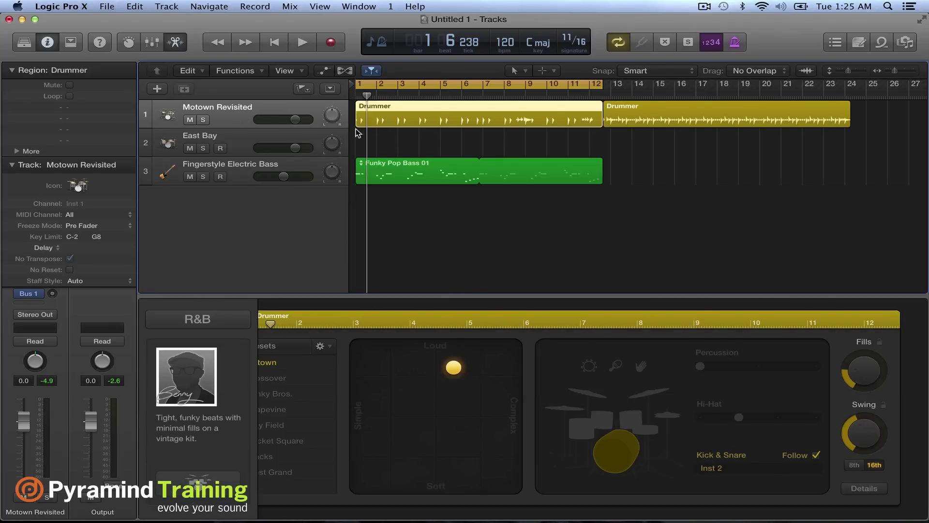
{"action": "left_click", "coordinate": [278, 43]}
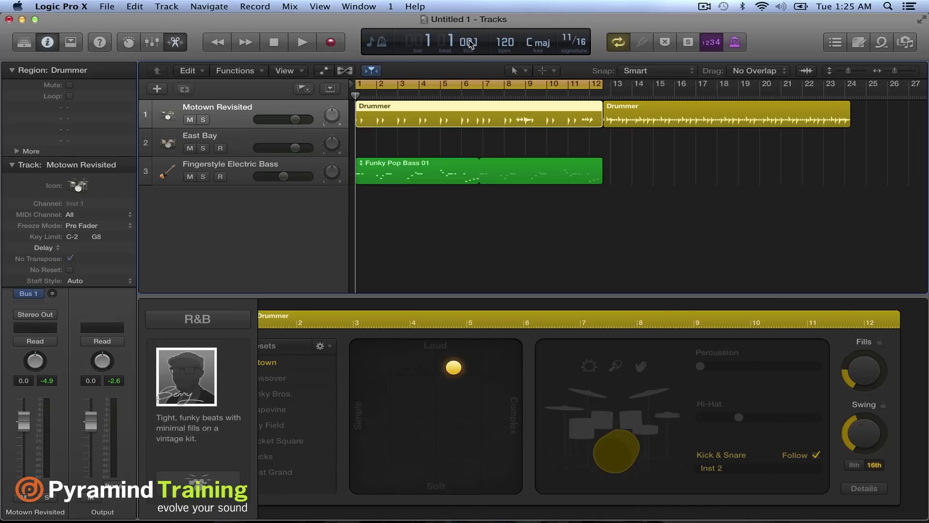
{"action": "left_click", "coordinate": [669, 414]}
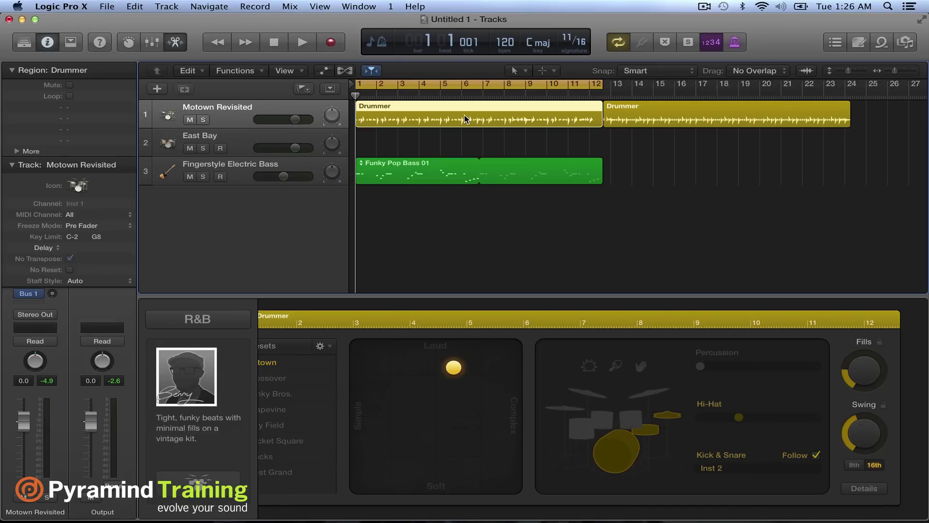
Set the time signature from bar 2 onward to 7/16.
{"action": "key", "text": "super+Right"}
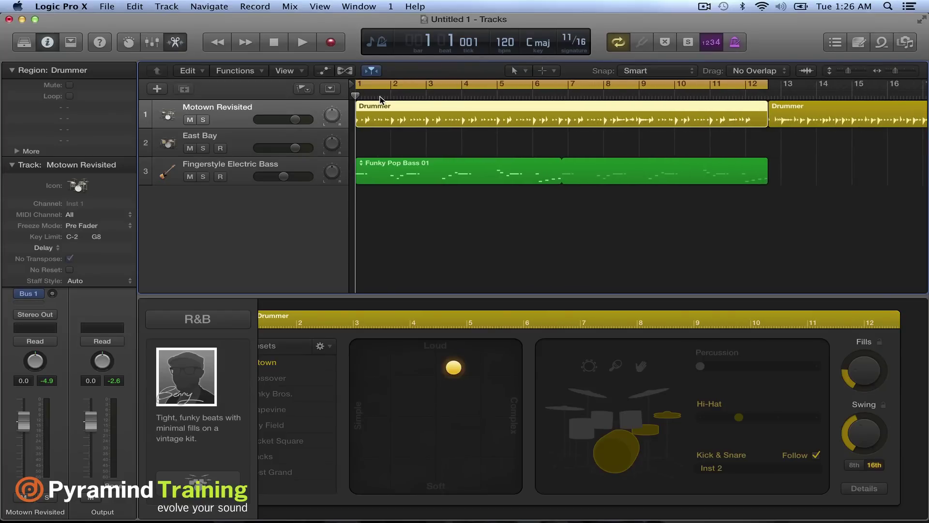
{"action": "left_click", "coordinate": [405, 96]}
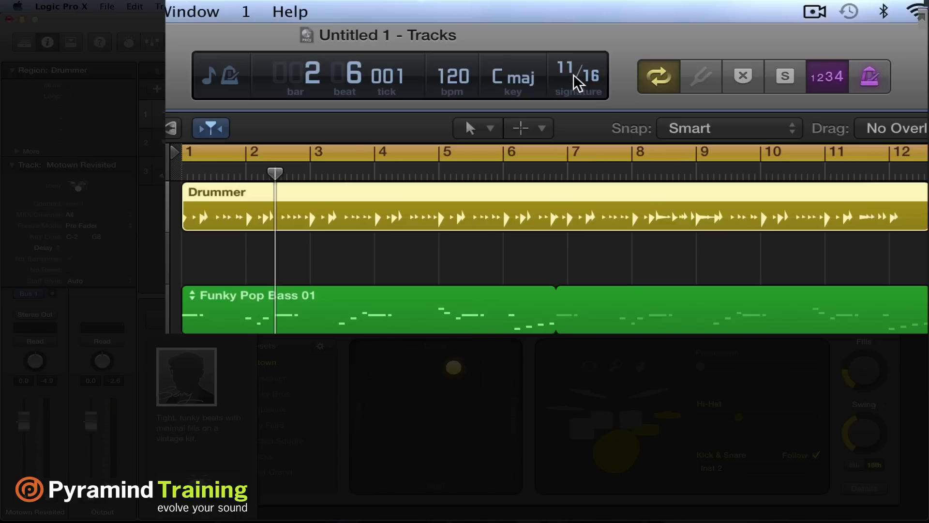
{"action": "left_click_drag", "start_coordinate": [574, 75], "coordinate": [567, 82]}
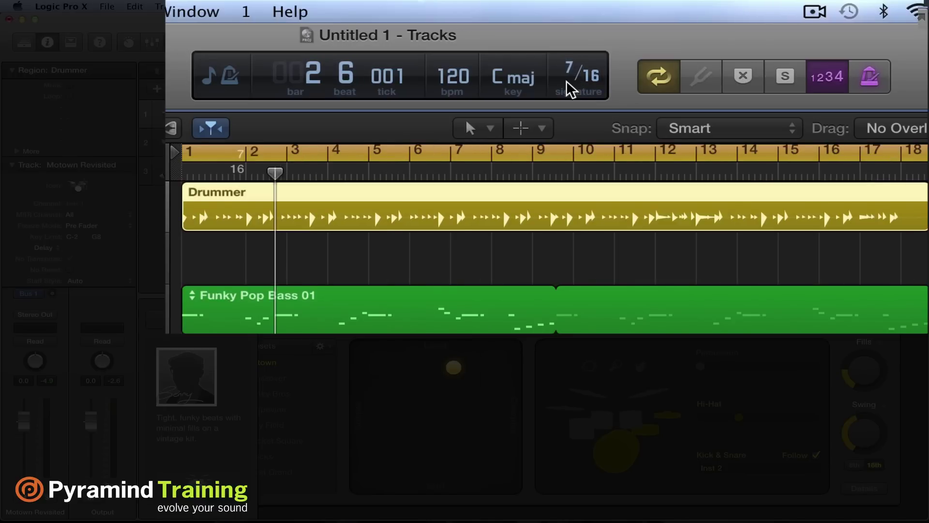
Change the time signature at bar 4 to 8/8.
{"action": "left_click", "coordinate": [327, 174]}
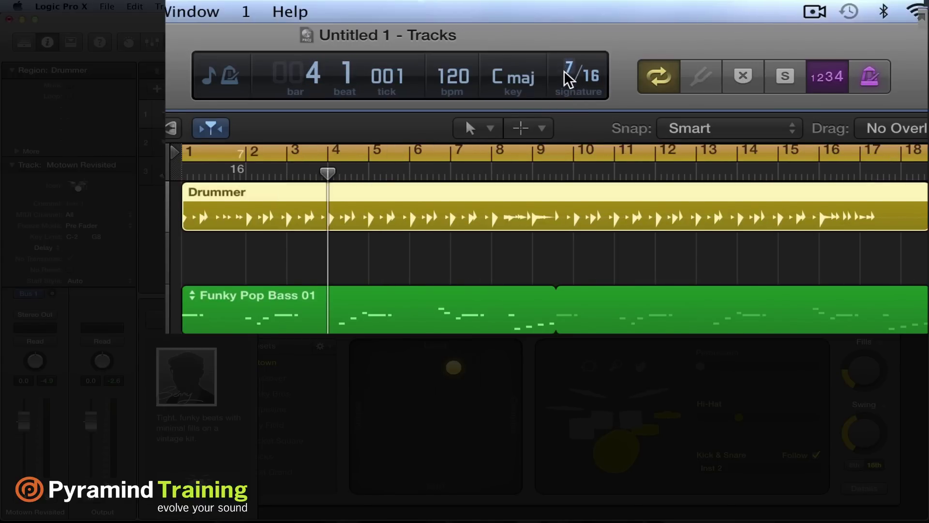
{"action": "left_click", "coordinate": [593, 77]}
{"action": "left_click", "coordinate": [599, 56]}
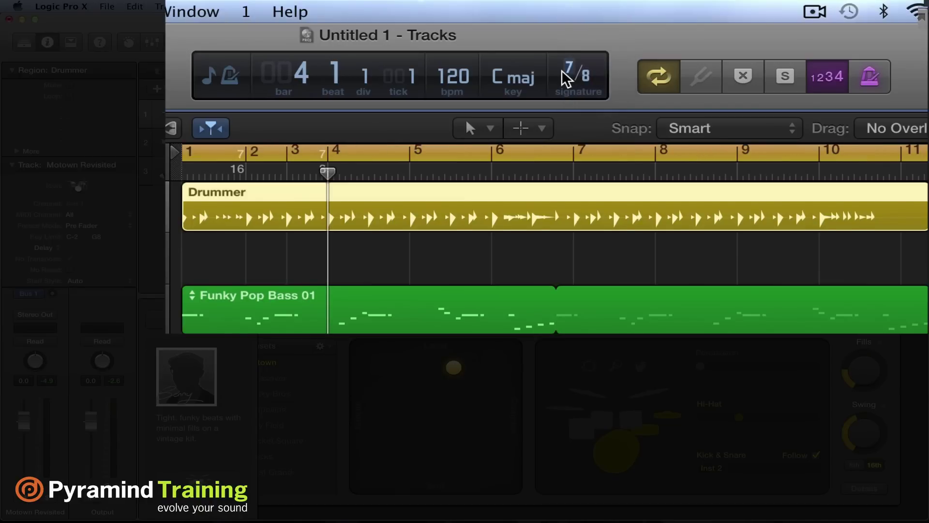
{"action": "left_click_drag", "start_coordinate": [566, 77], "coordinate": [566, 67]}
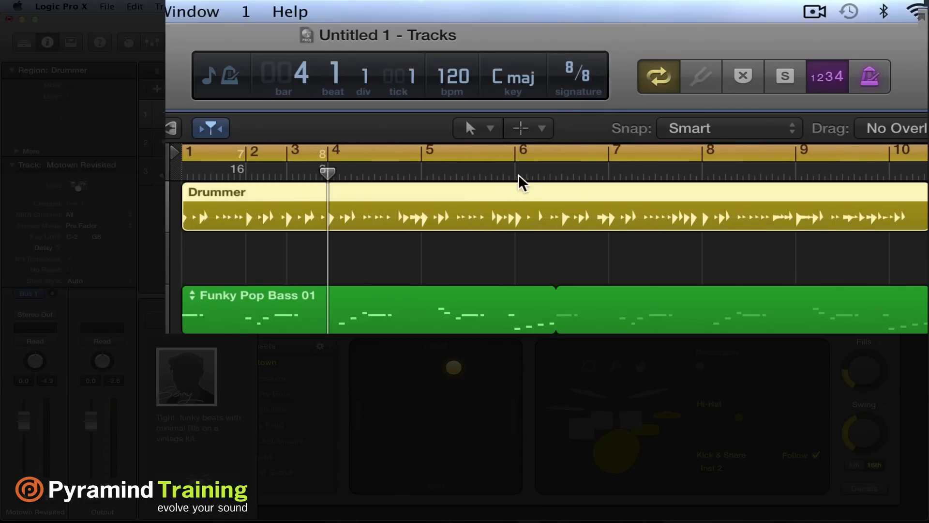
Change the time signature at bar 5 to 5/4.
{"action": "left_click", "coordinate": [468, 175]}
{"action": "mouse_move", "coordinate": [571, 72]}
{"action": "left_mouse_down"}
{"action": "mouse_move", "coordinate": [571, 58]}
{"action": "mouse_move", "coordinate": [567, 104]}
{"action": "left_mouse_up"}
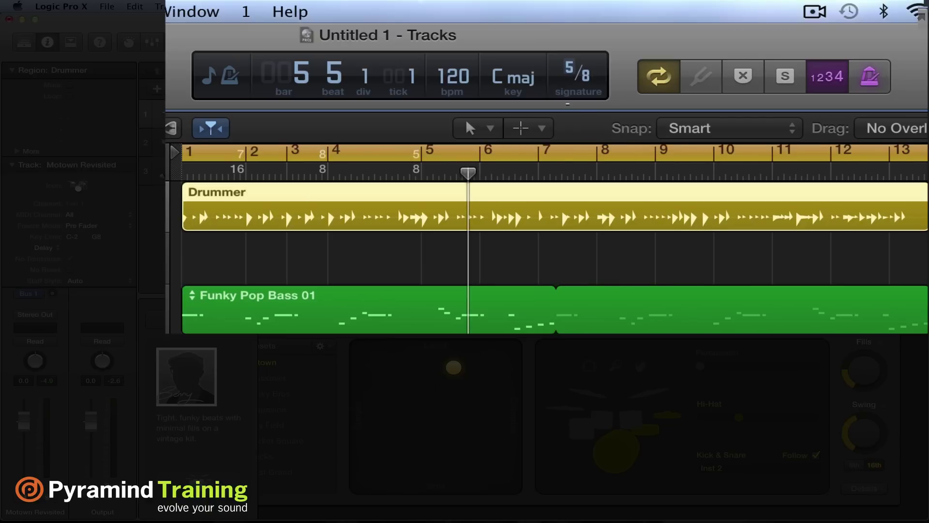
{"action": "left_click", "coordinate": [585, 77]}
{"action": "left_click", "coordinate": [600, 62]}
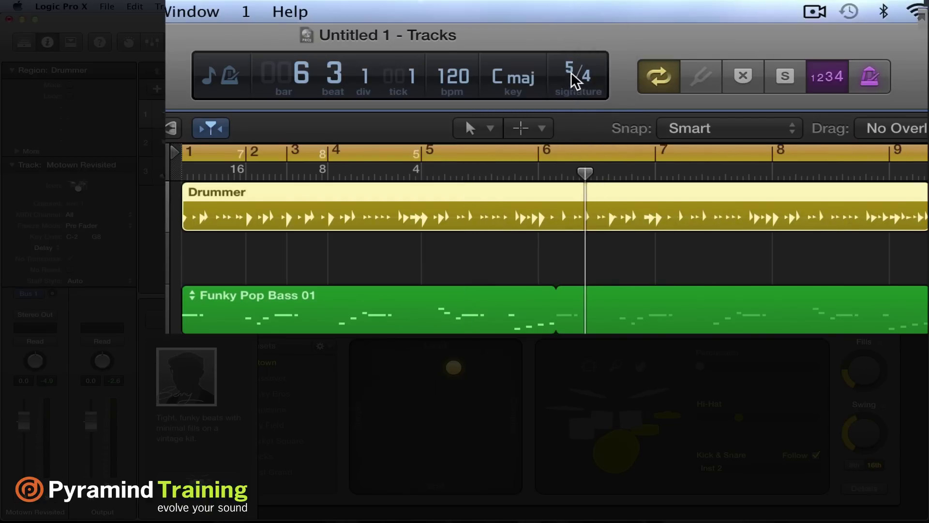
Change the time signature to 2/4 at bar 6 and to 7/8 at bar 7.
{"action": "mouse_move", "coordinate": [573, 69]}
{"action": "left_mouse_down"}
{"action": "mouse_move", "coordinate": [573, 60]}
{"action": "mouse_move", "coordinate": [583, 87]}
{"action": "mouse_move", "coordinate": [568, 83]}
{"action": "left_mouse_up"}
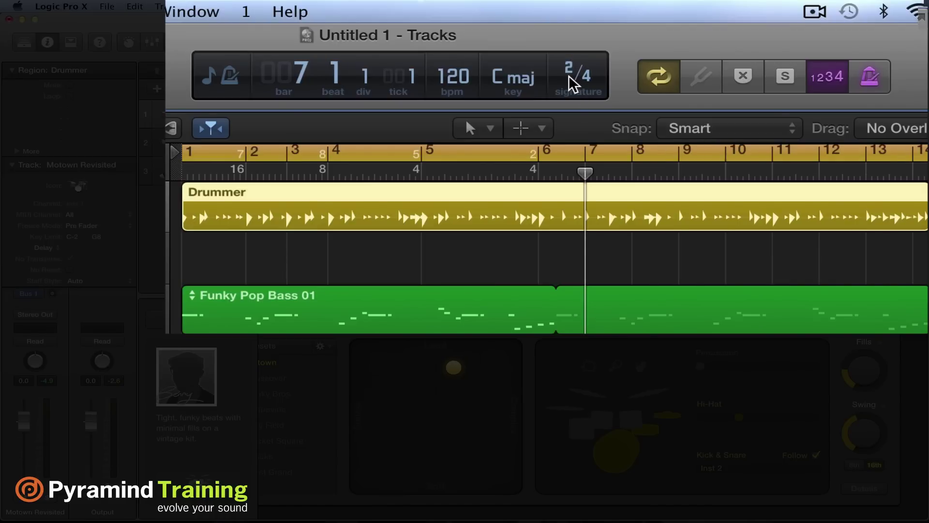
{"action": "double_click", "coordinate": [570, 69]}
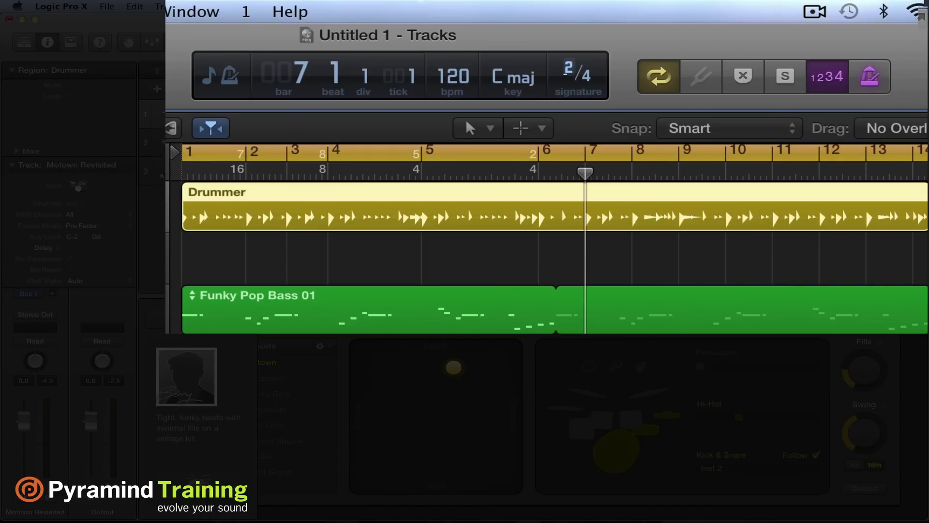
{"action": "type", "text": "7"}
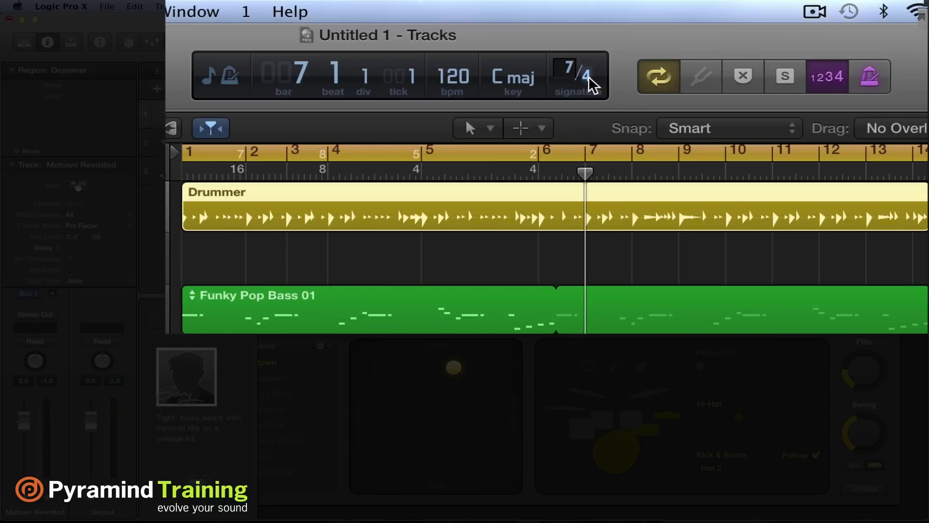
{"action": "left_click", "coordinate": [587, 79]}
{"action": "left_click", "coordinate": [612, 92]}
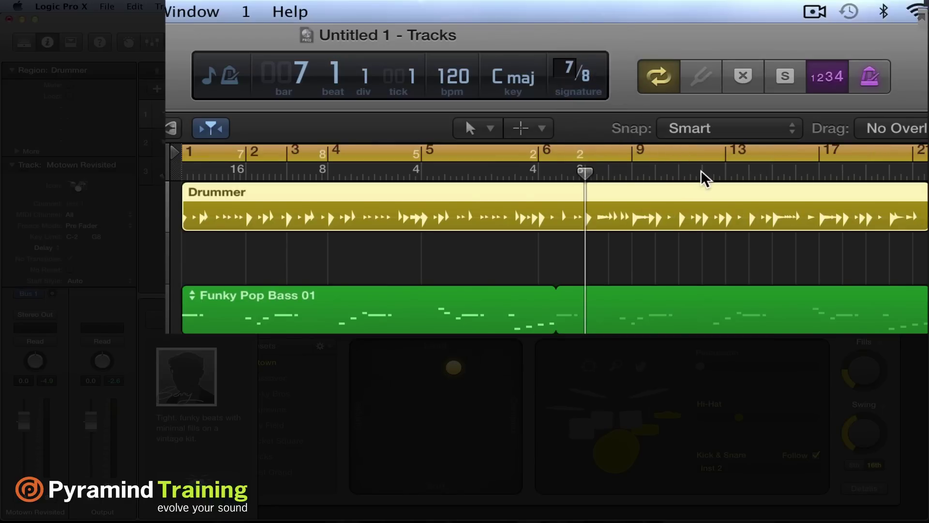
Change the time signature to 7/16 at bar 8 and to 9/16 at bar 9.
{"action": "left_click", "coordinate": [586, 80]}
{"action": "left_click", "coordinate": [605, 95]}
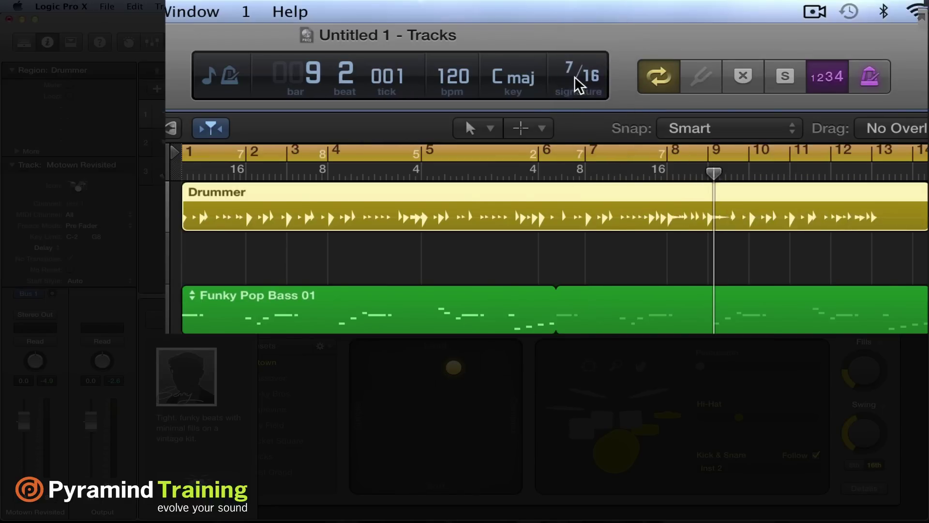
{"action": "double_click", "coordinate": [570, 68]}
{"action": "type", "text": "9"}
{"action": "key", "text": "Return"}
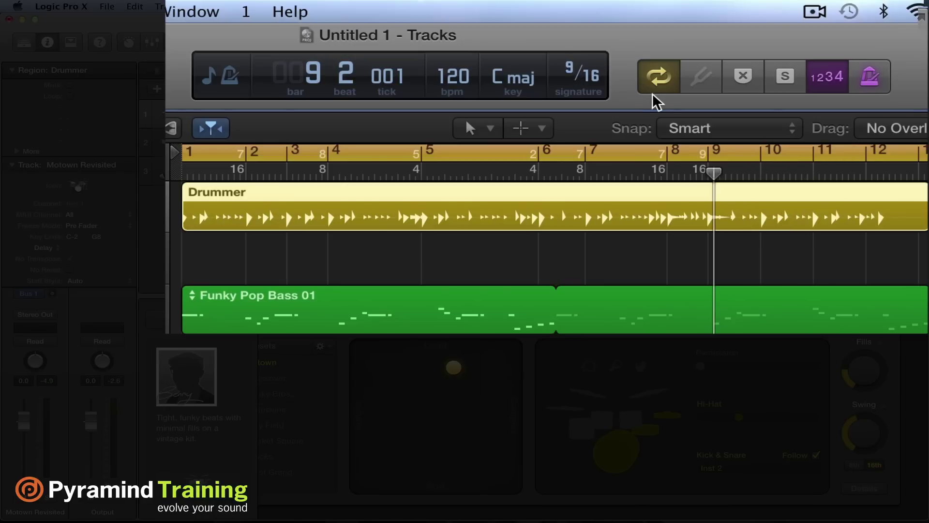
Change the time signature at bar 11 to 10/16.
{"action": "left_click", "coordinate": [850, 172]}
{"action": "double_click", "coordinate": [561, 77]}
{"action": "type", "text": "11"}
{"action": "key", "text": "BackSpace"}
{"action": "type", "text": "0"}
{"action": "key", "text": "Return"}
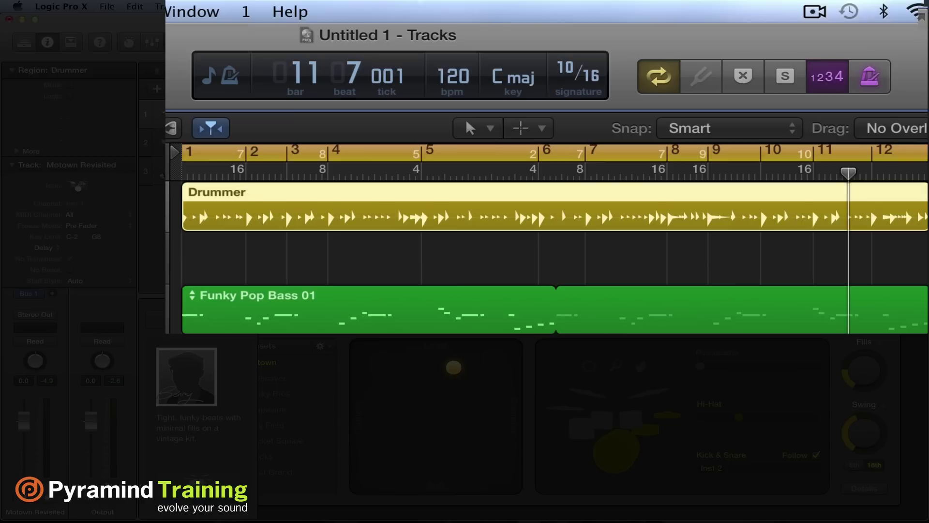
Play the groove with its changing time signatures from the start, then stop and return the playhead to bar 1.
{"action": "key", "text": "Return"}
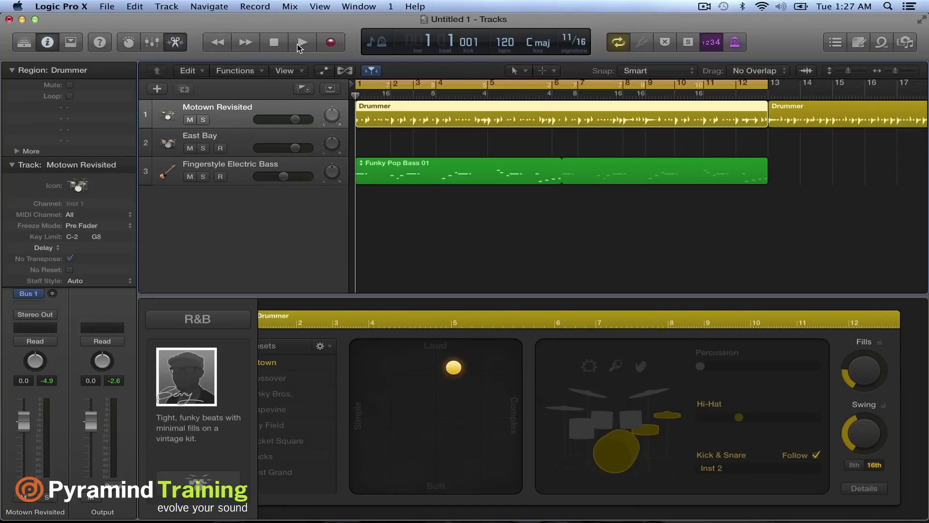
{"action": "left_click", "coordinate": [299, 47]}
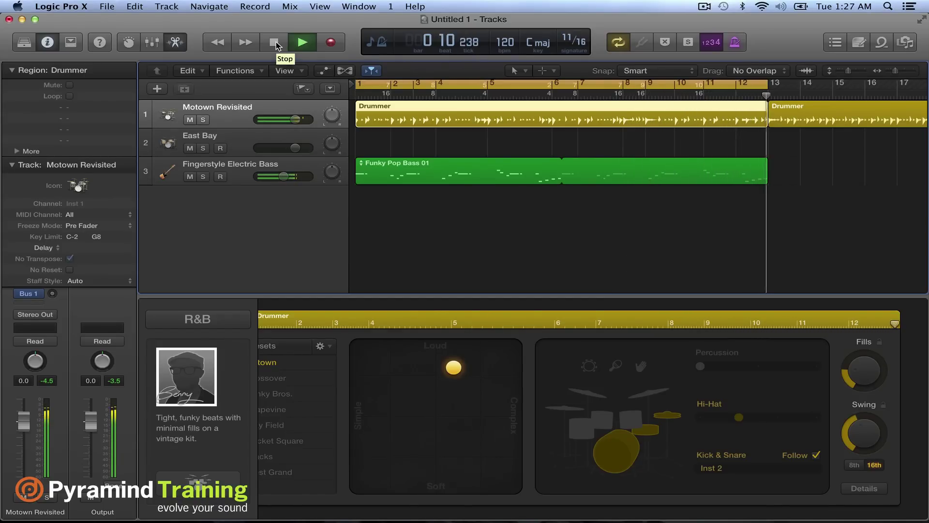
{"action": "left_click", "coordinate": [275, 42]}
{"action": "left_click", "coordinate": [274, 43]}
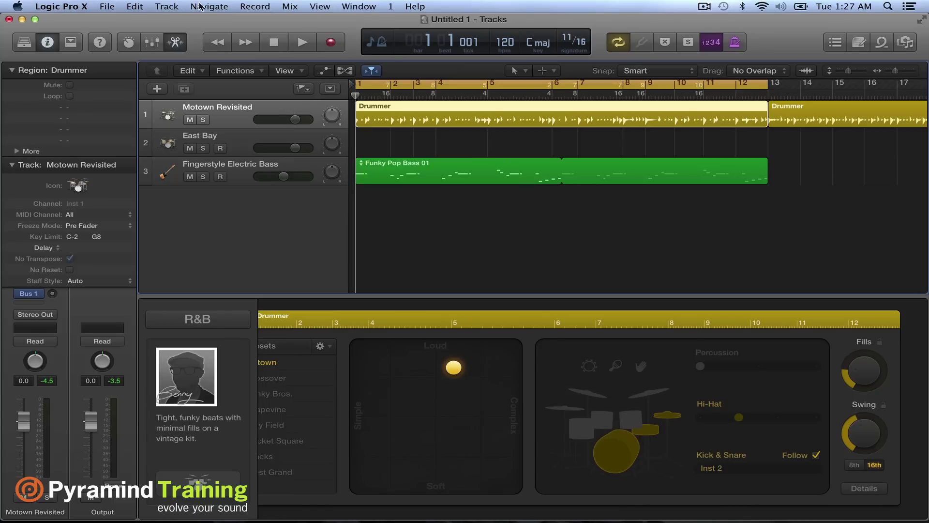
Open the recent project 7/8+9/8 in place of the current one.
{"action": "left_click", "coordinate": [107, 6]}
{"action": "mouse_move", "coordinate": [127, 59]}
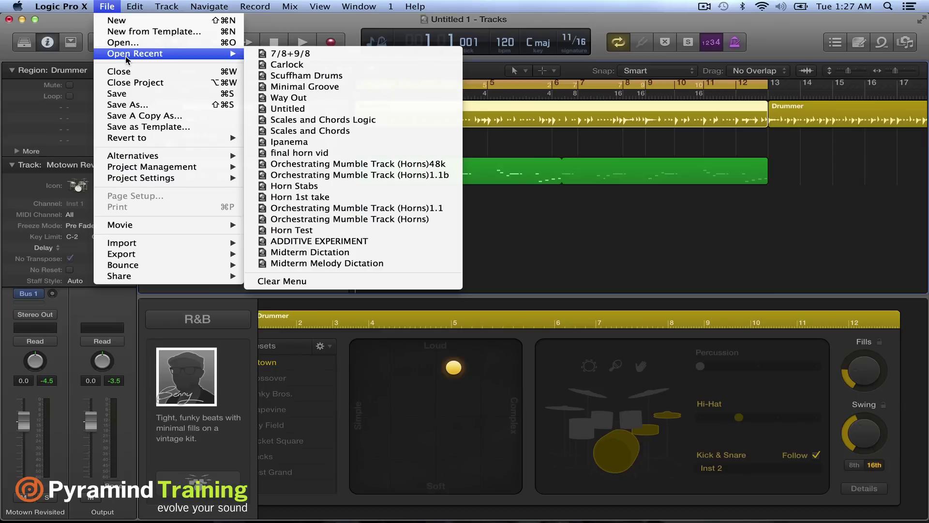
{"action": "left_click", "coordinate": [271, 54]}
{"action": "left_click", "coordinate": [566, 192]}
{"action": "left_click", "coordinate": [434, 192]}
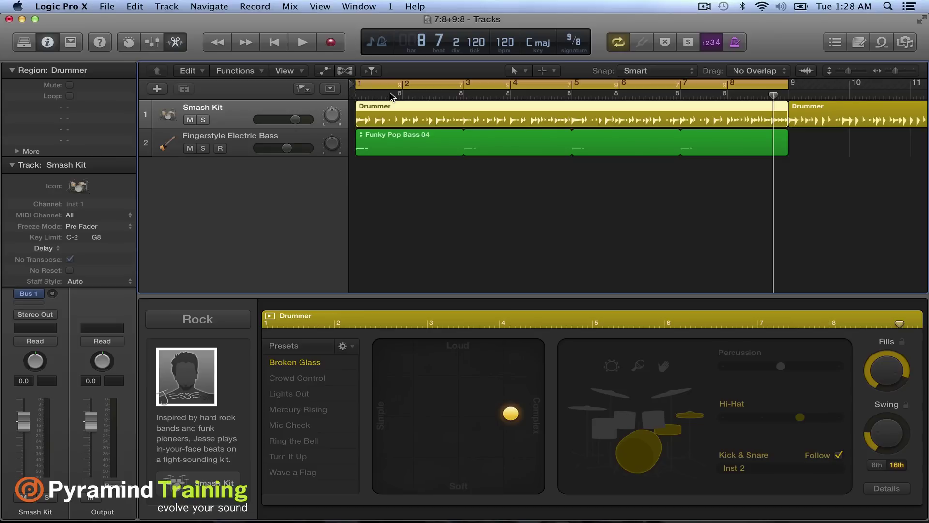
Play the alternating 7/8 and 9/8 groove of the Smash Kit and bass from bar 1.
{"action": "left_click", "coordinate": [274, 41]}
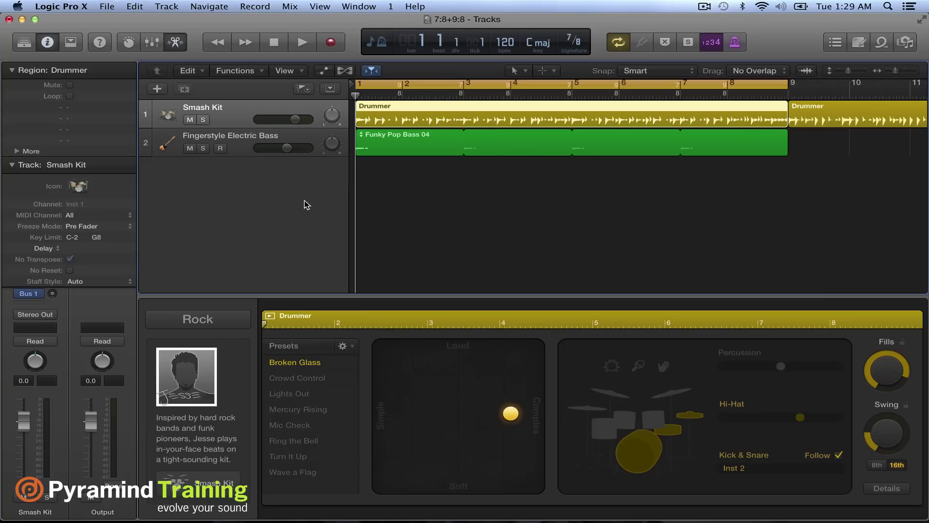
{"action": "left_click", "coordinate": [301, 43]}
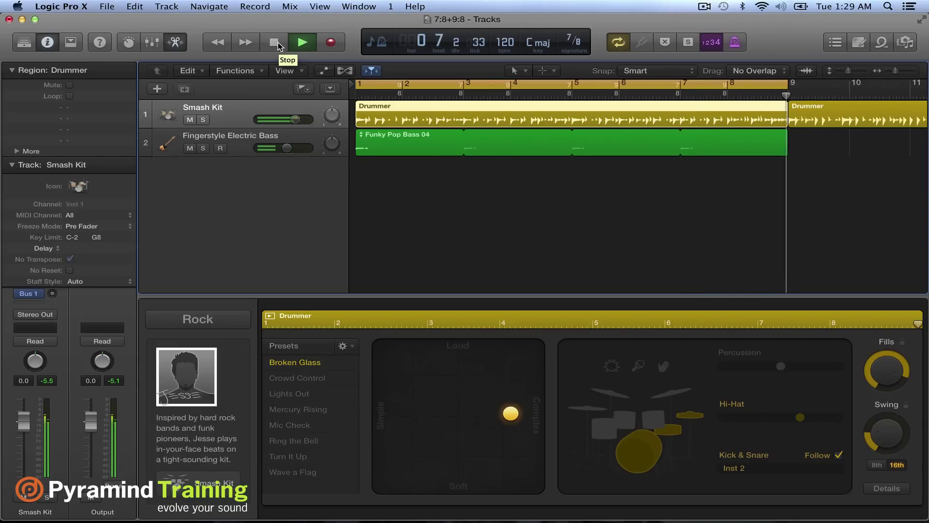
Stop playback of the alternating 7/8 and 9/8 groove and return the playhead to bar 1.
{"action": "left_click", "coordinate": [278, 42]}
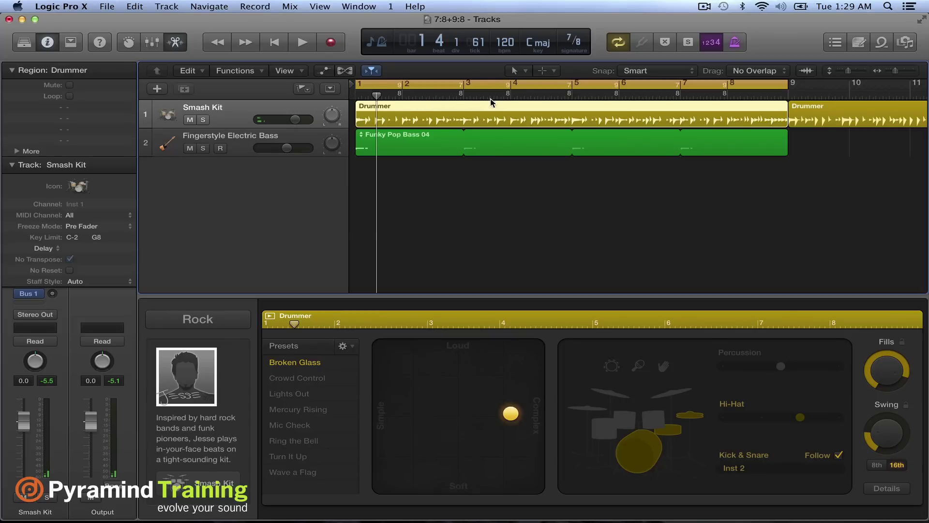
{"action": "left_click", "coordinate": [575, 94]}
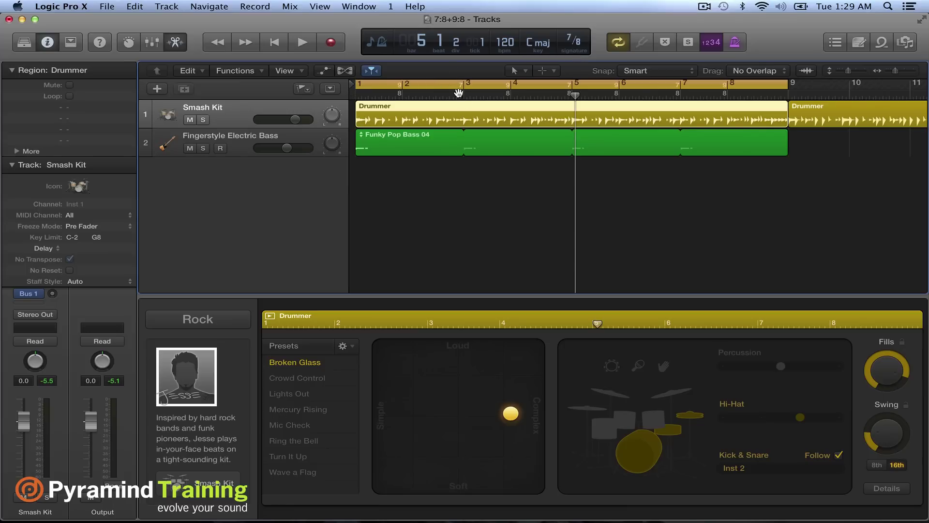
{"action": "left_click", "coordinate": [275, 42]}
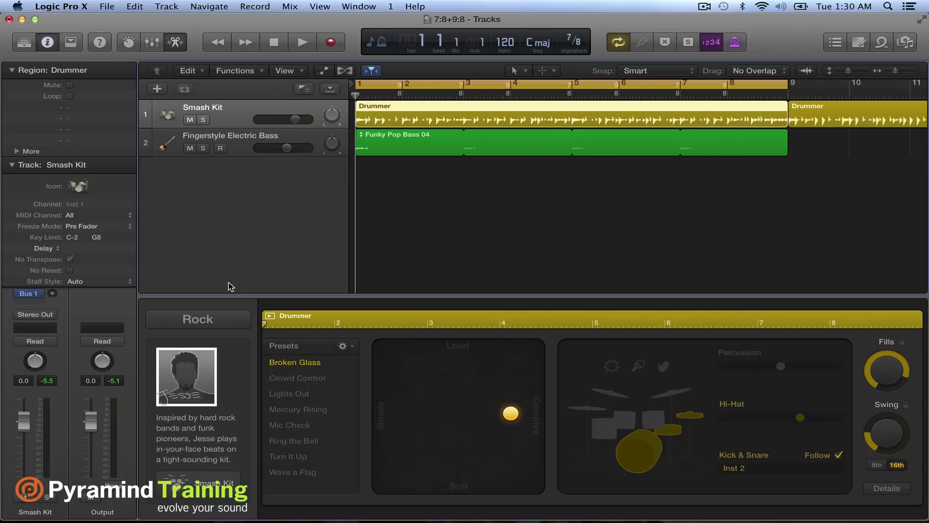
Browse the available drummers in the Rock, Songwriter and R&B genres, keeping the current drummer on the Smash Kit track.
{"action": "left_click", "coordinate": [234, 320]}
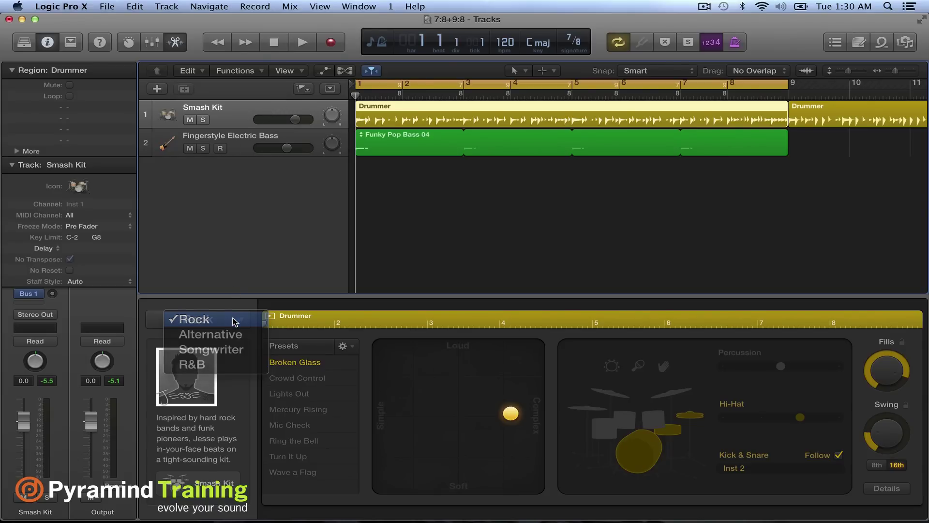
{"action": "left_click", "coordinate": [234, 321]}
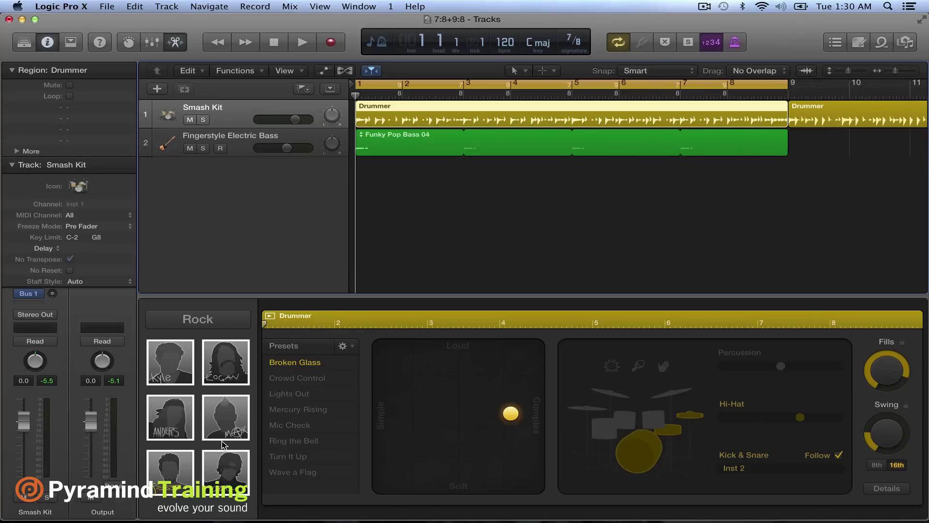
{"action": "left_click", "coordinate": [234, 321]}
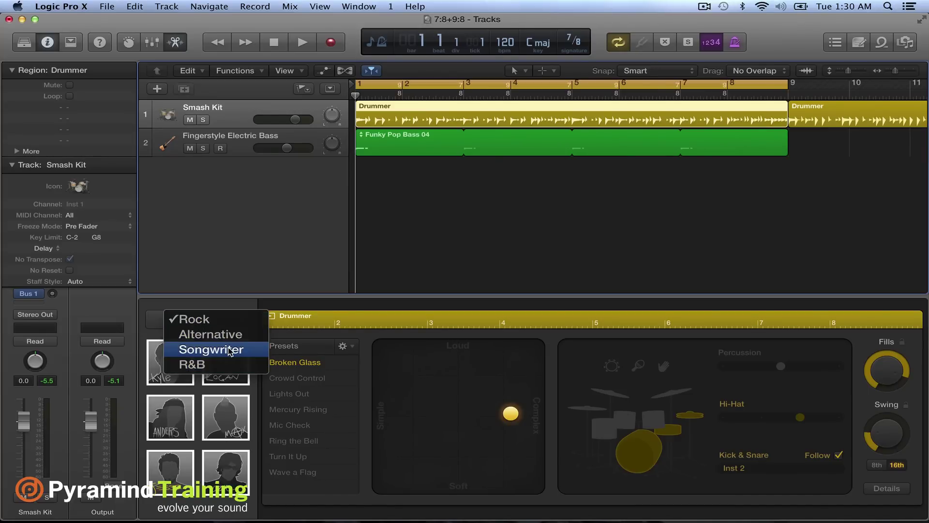
{"action": "left_click", "coordinate": [213, 349]}
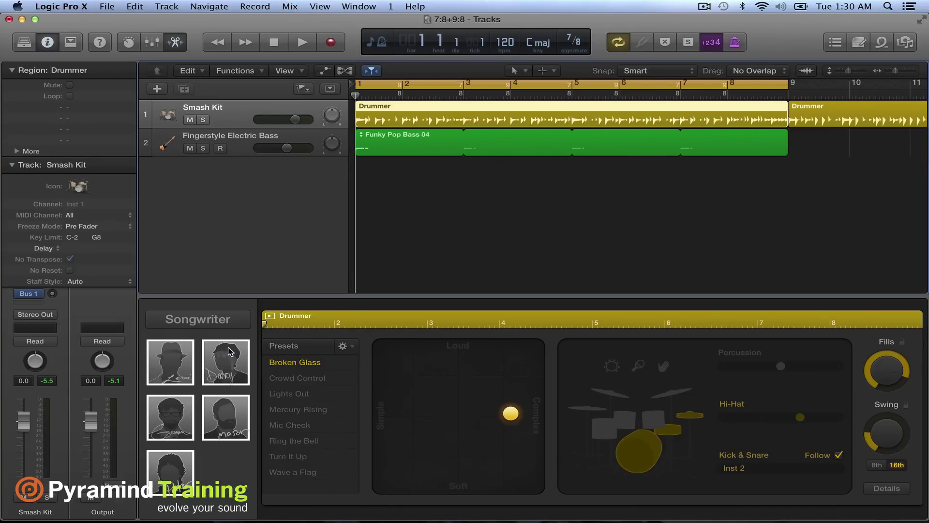
{"action": "left_click", "coordinate": [180, 362]}
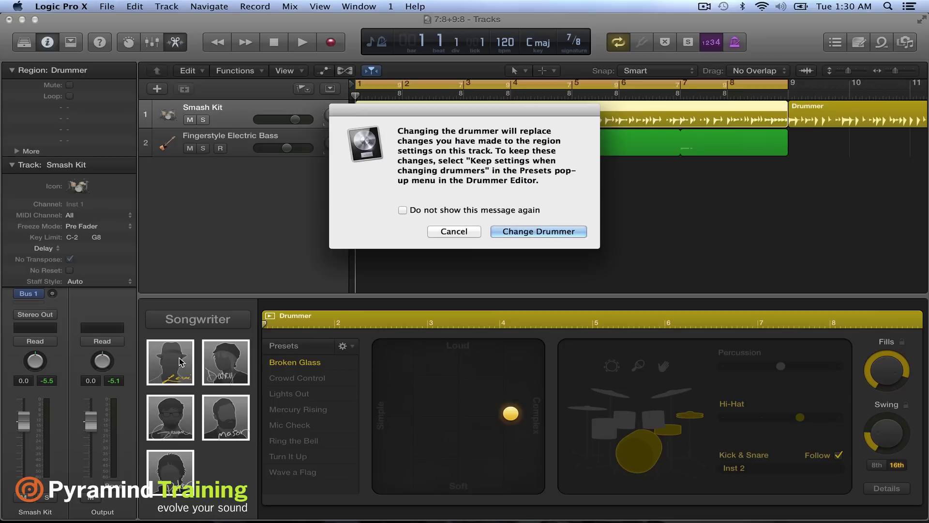
{"action": "left_click", "coordinate": [453, 231]}
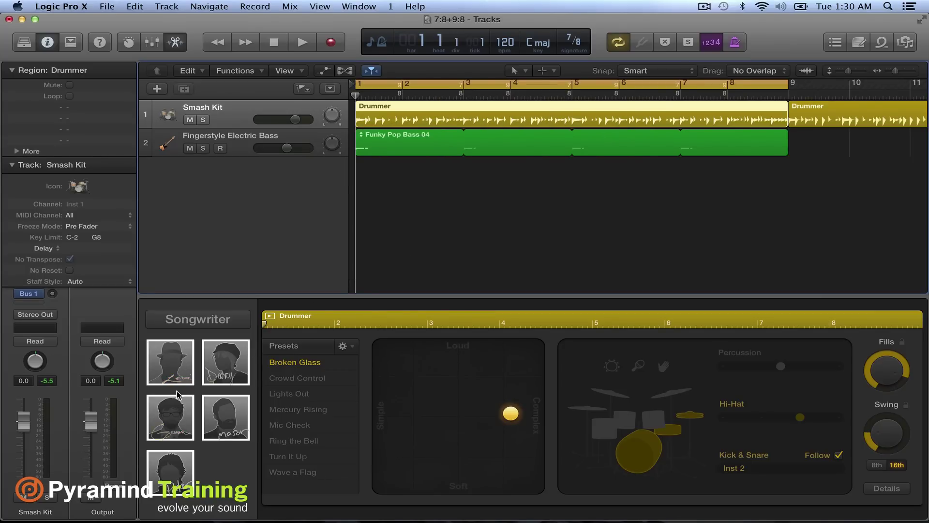
{"action": "left_click", "coordinate": [212, 320]}
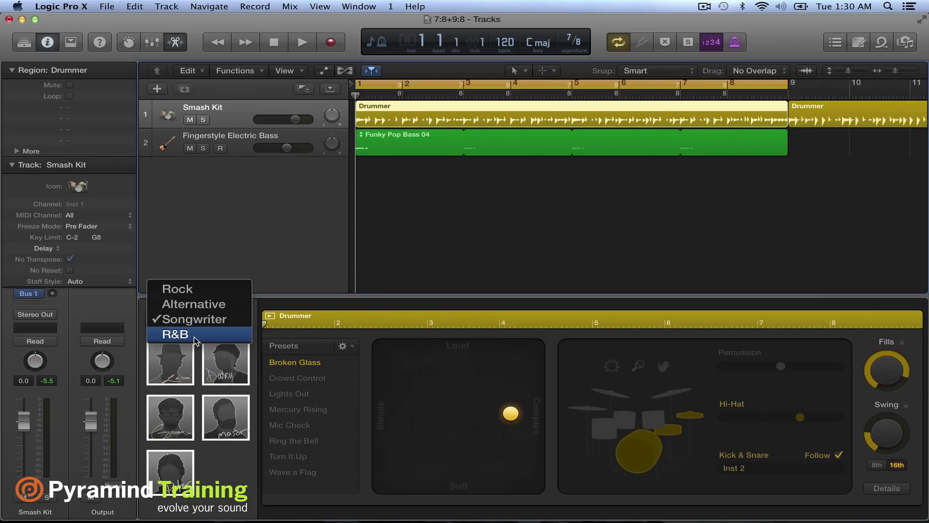
{"action": "left_click", "coordinate": [196, 340]}
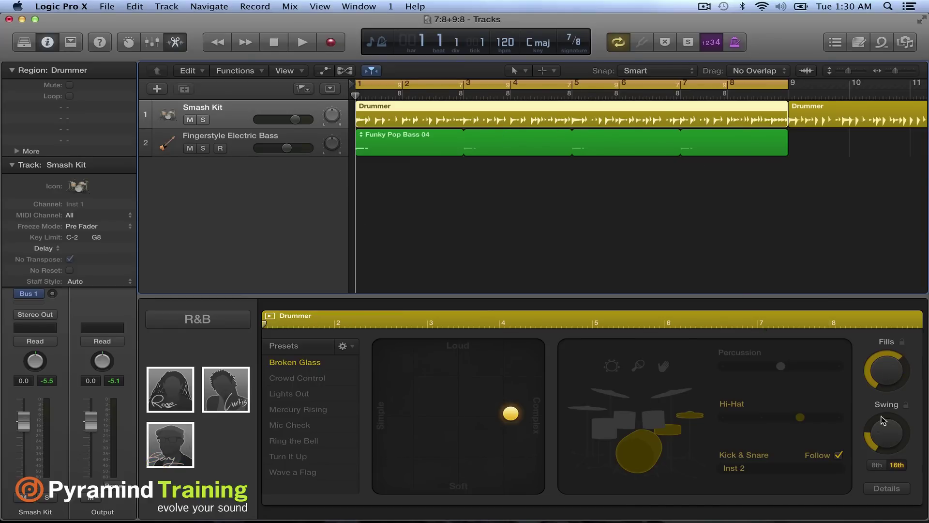
Show the Drummer performance details, lower the ghost notes level, and set the groove simpler and slightly louder, near the middle of the Simple–Complex range.
{"action": "left_click", "coordinate": [882, 487]}
{"action": "mouse_move", "coordinate": [705, 415]}
{"action": "left_mouse_down"}
{"action": "mouse_move", "coordinate": [711, 445]}
{"action": "mouse_move", "coordinate": [701, 431]}
{"action": "left_mouse_up"}
{"action": "left_click_drag", "start_coordinate": [511, 413], "coordinate": [444, 404]}
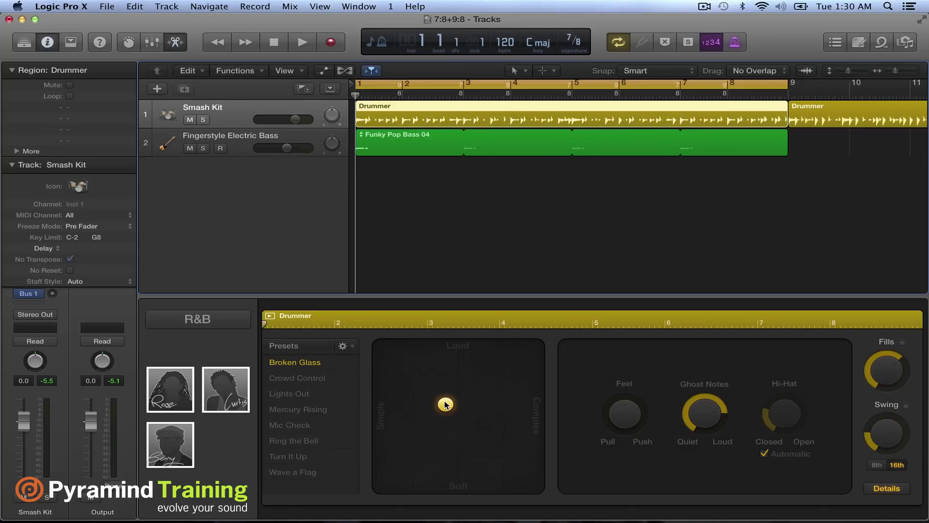